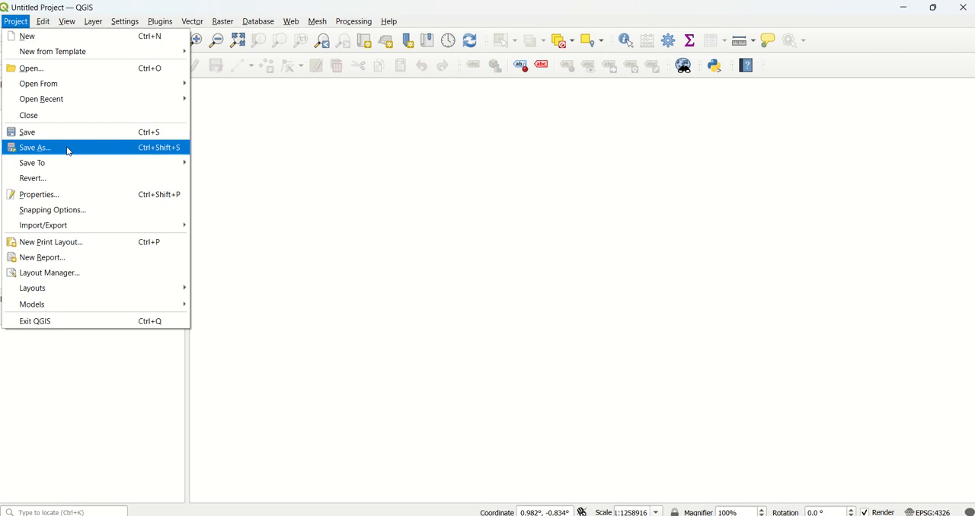
Save the project as TT01_Tutorial in the DIT 650A folder under Personal > CityU Doctorate.
{"action": "left_click", "coordinate": [67, 149]}
{"action": "scroll", "coordinate": [47, 173], "scroll_direction": "down", "scroll_amount": 3}
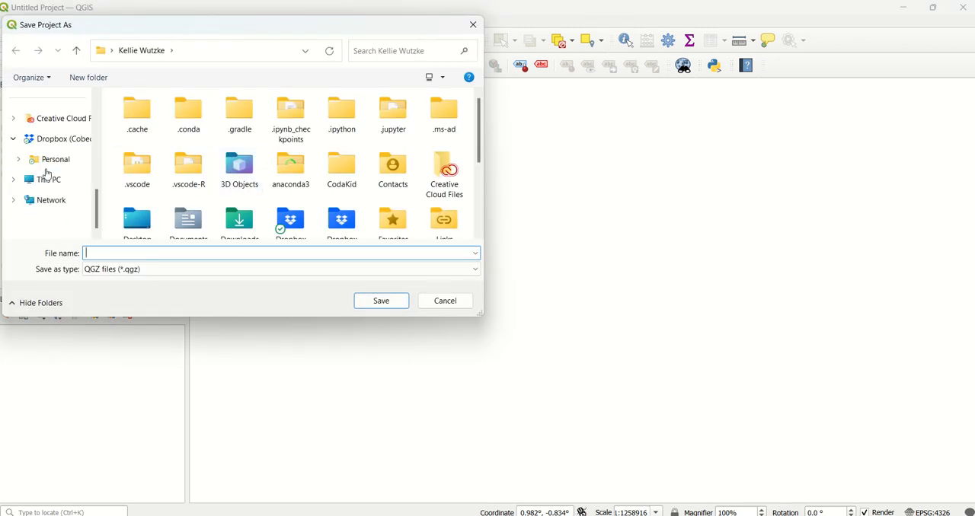
{"action": "scroll", "coordinate": [47, 173], "scroll_direction": "up", "scroll_amount": 3}
{"action": "scroll", "coordinate": [44, 211], "scroll_direction": "down", "scroll_amount": 3}
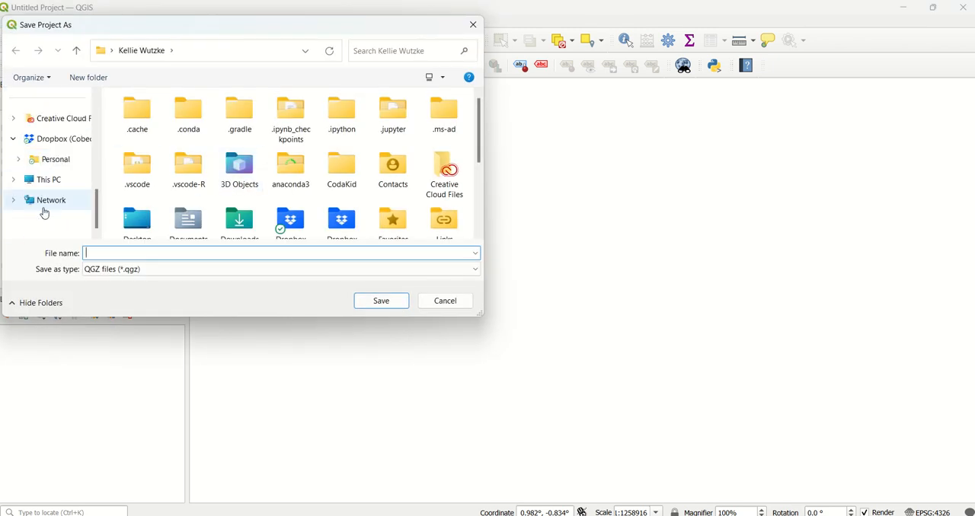
{"action": "left_click", "coordinate": [61, 159]}
{"action": "double_click", "coordinate": [203, 117]}
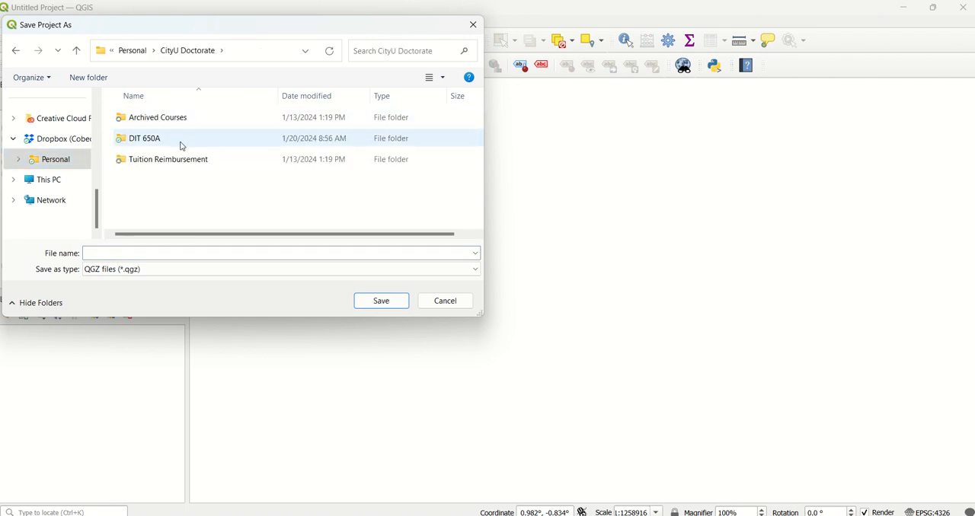
{"action": "double_click", "coordinate": [180, 139]}
{"action": "left_click", "coordinate": [158, 254]}
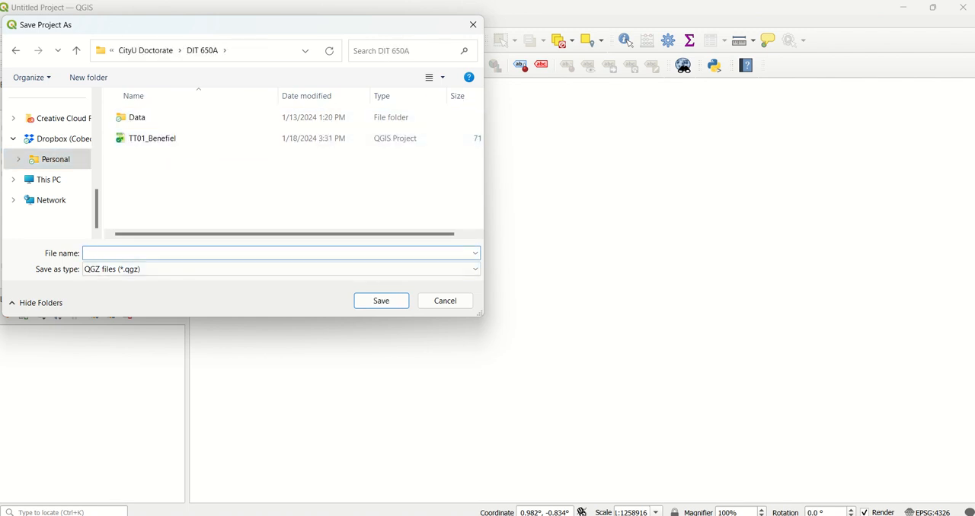
{"action": "type", "text": "TT01_Tutorial"}
{"action": "key", "text": "Return"}
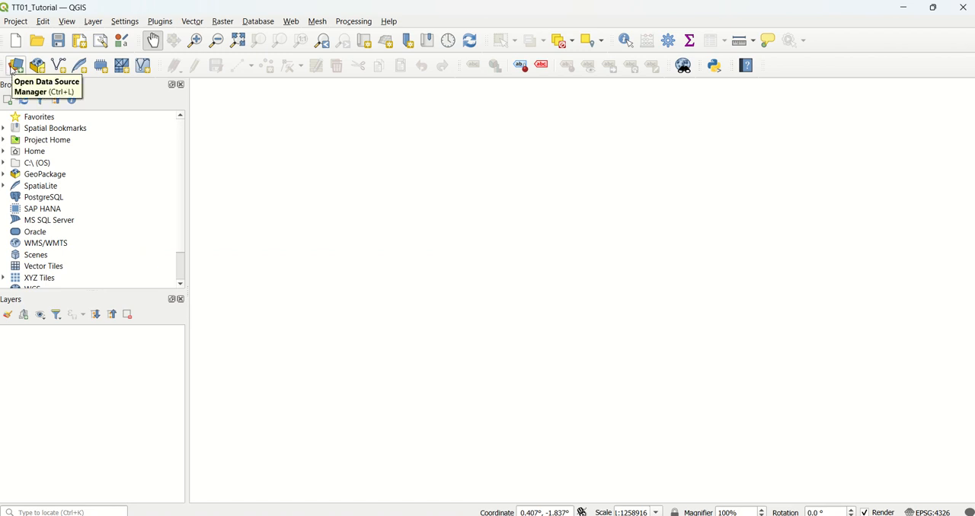
Begin adding a file-based vector layer and browse to the shapefile folder inside exercise_data.
{"action": "left_click", "coordinate": [11, 68]}
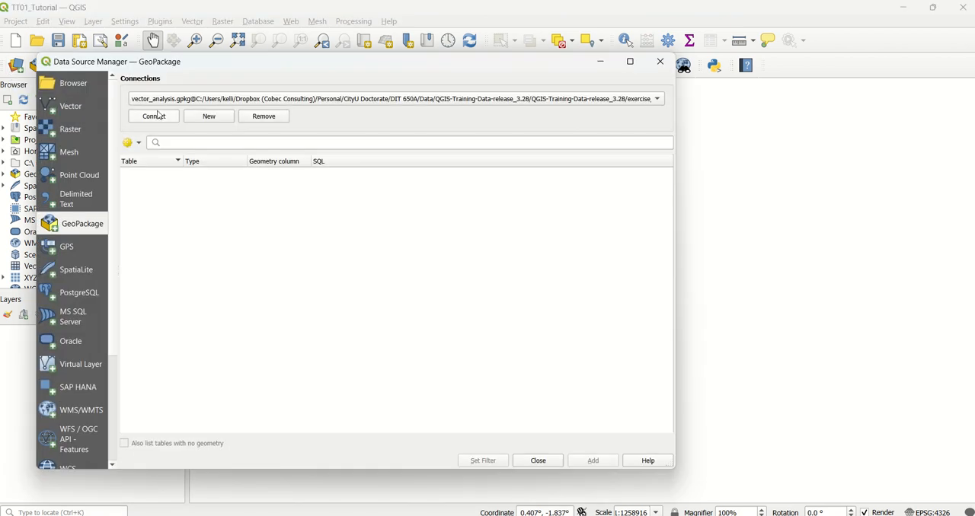
{"action": "left_click", "coordinate": [67, 116]}
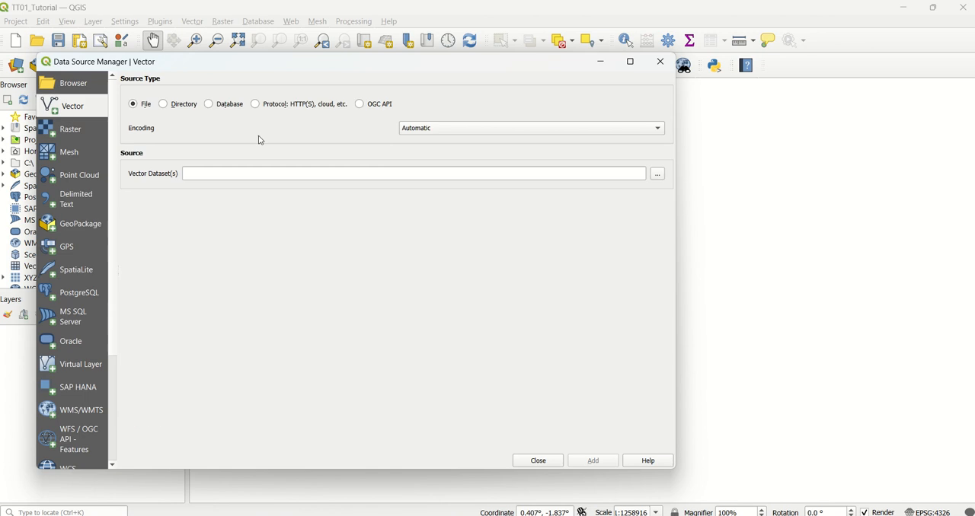
{"action": "left_click", "coordinate": [657, 175]}
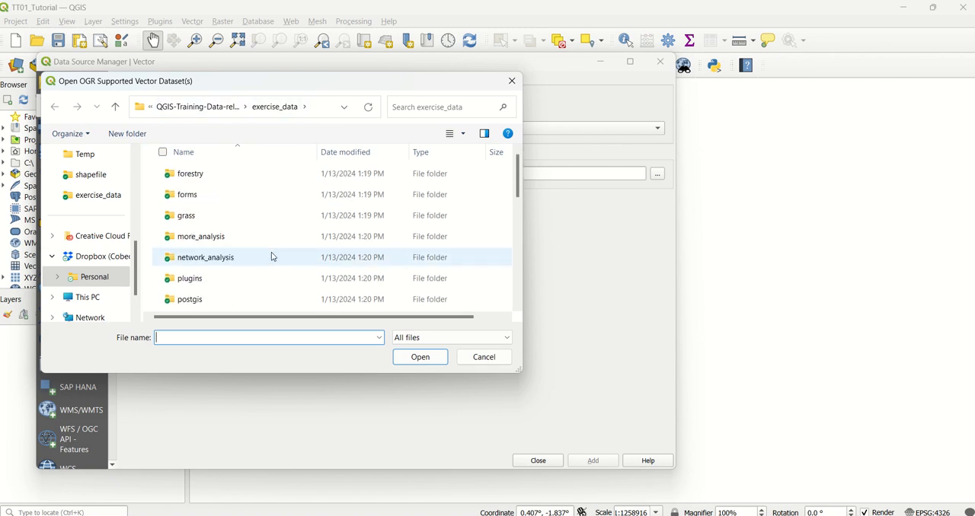
{"action": "scroll", "coordinate": [272, 256], "scroll_direction": "down", "scroll_amount": 4}
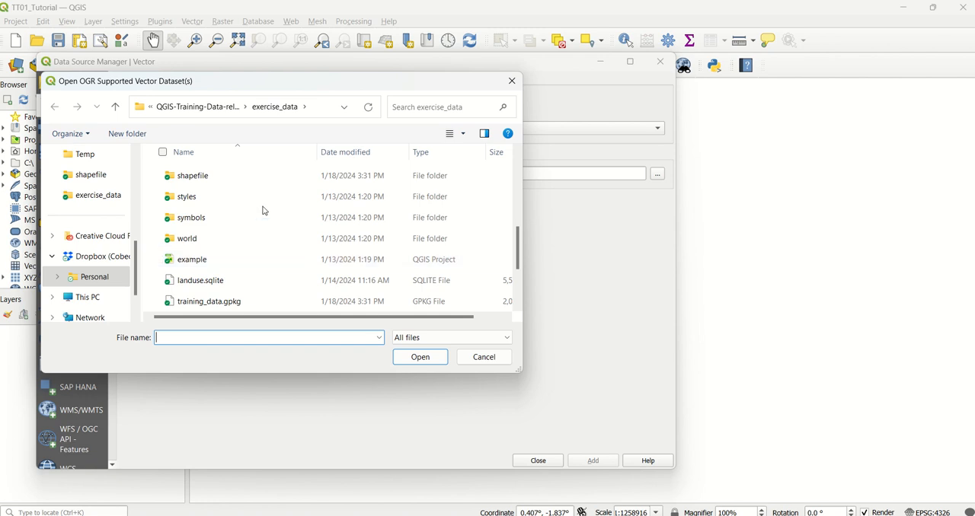
{"action": "scroll", "coordinate": [263, 210], "scroll_direction": "up", "scroll_amount": 2}
{"action": "scroll", "coordinate": [262, 210], "scroll_direction": "down", "scroll_amount": 1}
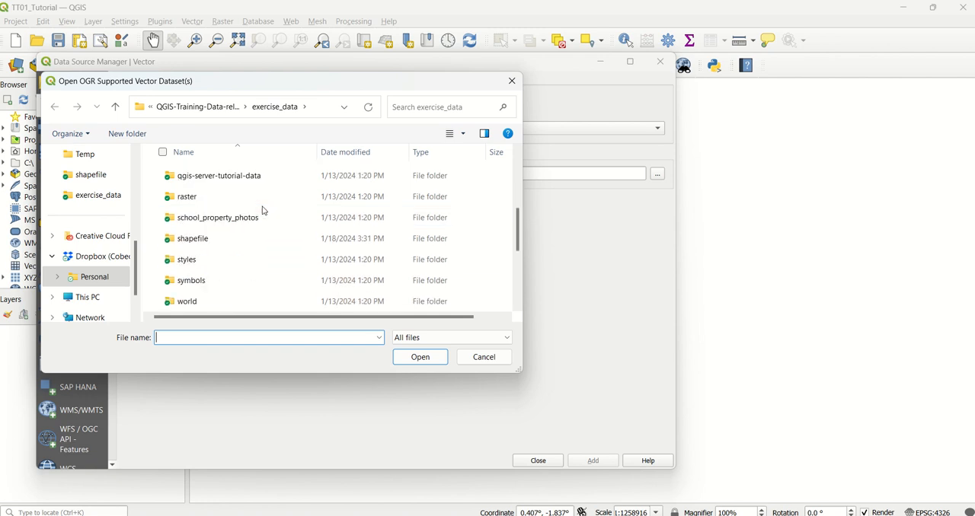
{"action": "double_click", "coordinate": [193, 239]}
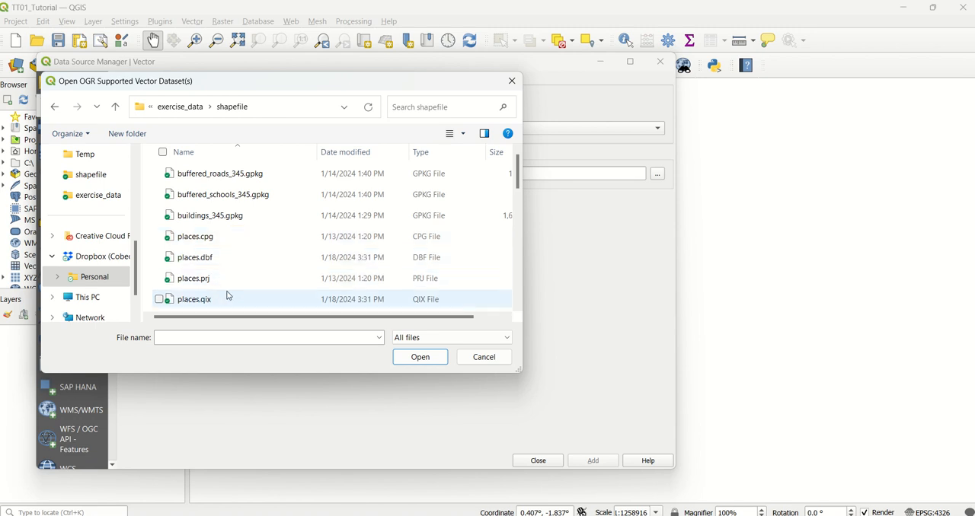
Choose places.shp as the vector dataset and add it to the project.
{"action": "scroll", "coordinate": [229, 279], "scroll_direction": "down", "scroll_amount": 3}
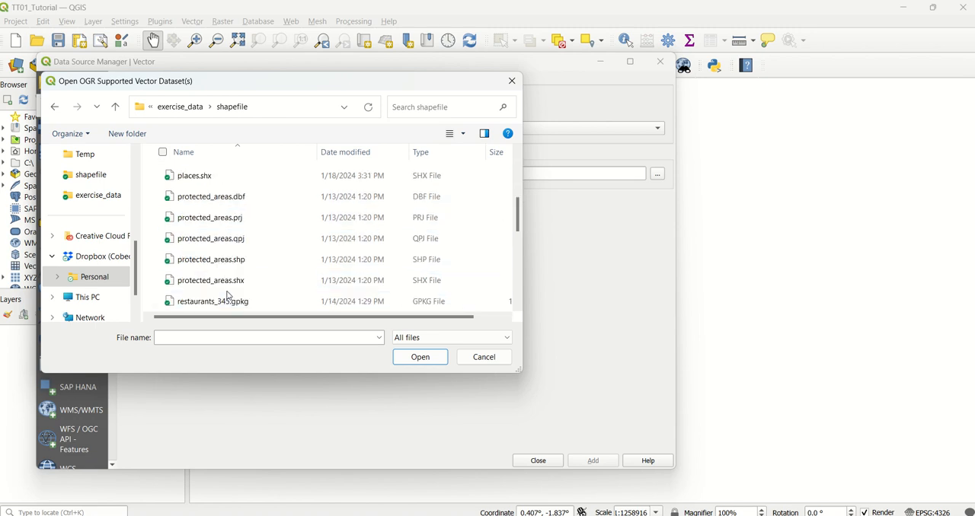
{"action": "left_click", "coordinate": [209, 176]}
{"action": "scroll", "coordinate": [216, 194], "scroll_direction": "up", "scroll_amount": 2}
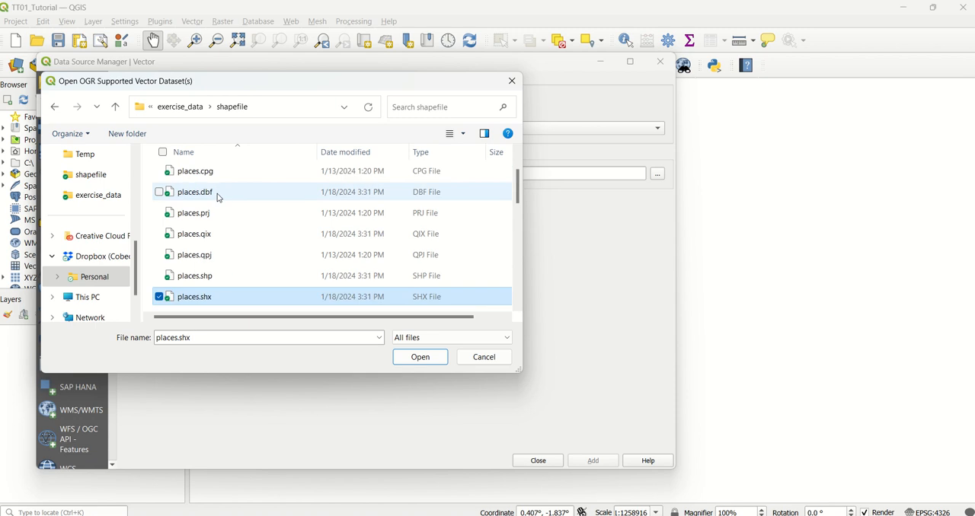
{"action": "left_click", "coordinate": [218, 276]}
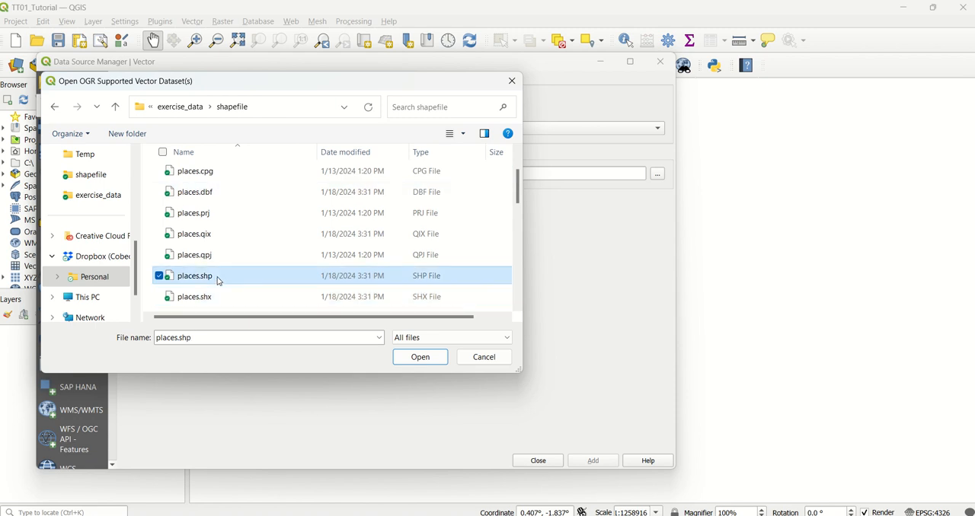
{"action": "left_click", "coordinate": [428, 359]}
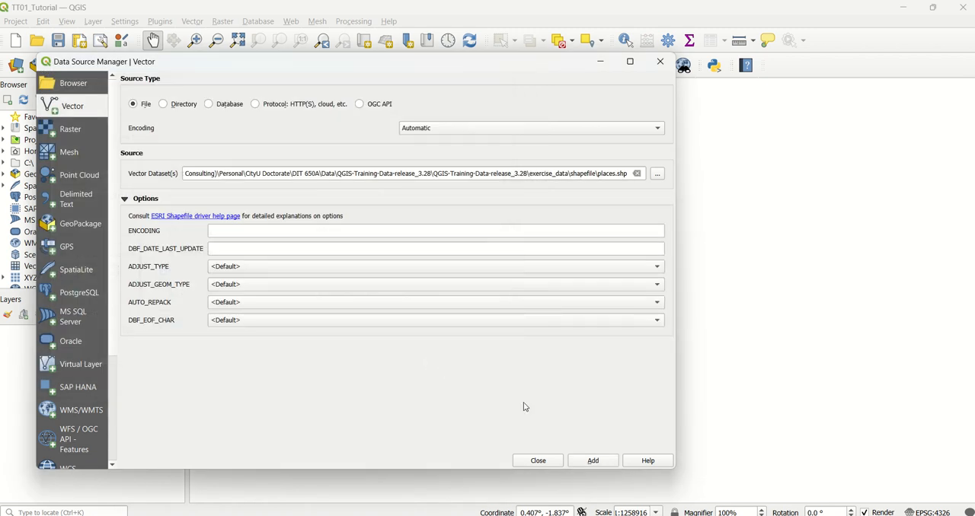
{"action": "left_click", "coordinate": [593, 461]}
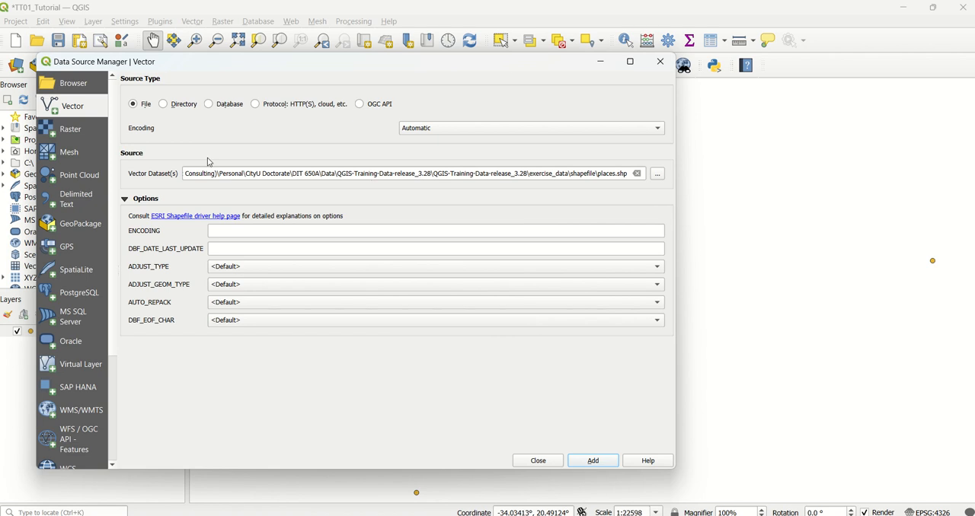
Connect to the training_data.gpkg GeoPackage and add its buildings, roads and schools tables as layers.
{"action": "left_click", "coordinate": [82, 228]}
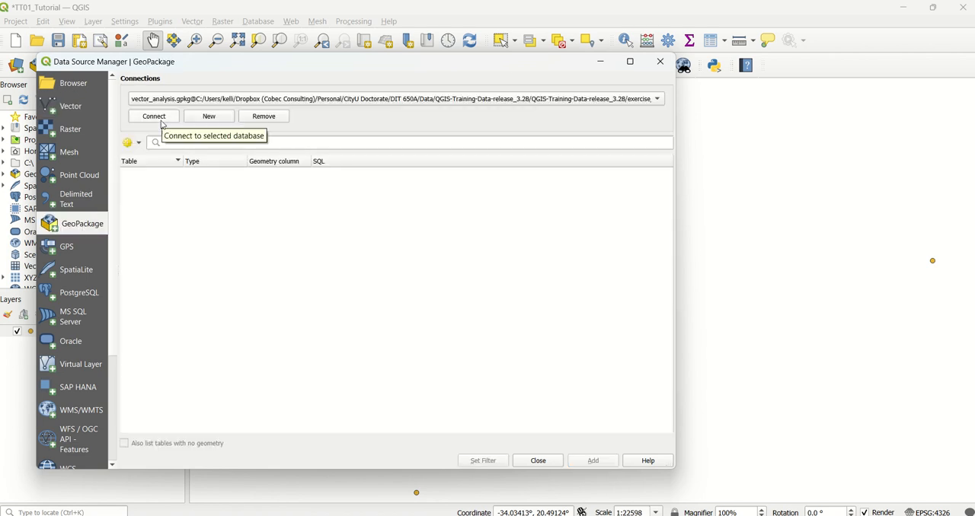
{"action": "left_click", "coordinate": [660, 101]}
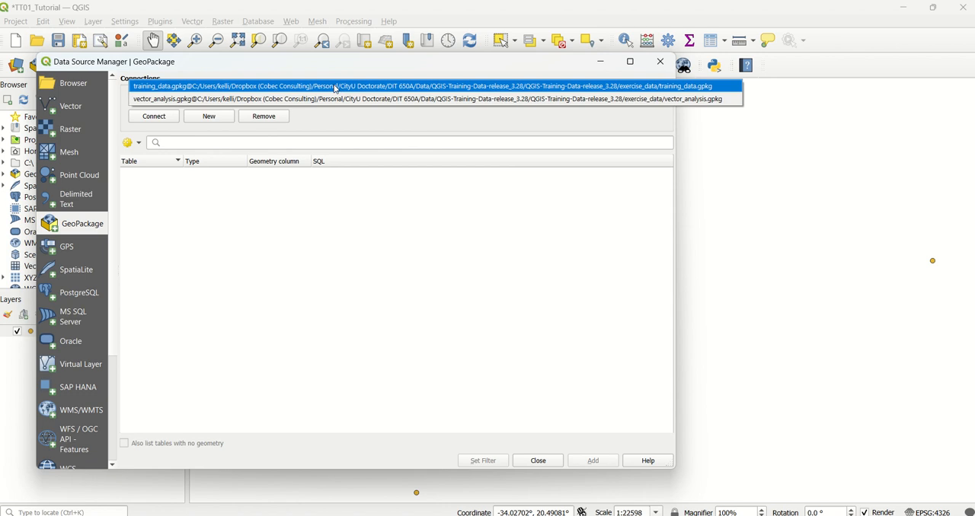
{"action": "left_click", "coordinate": [335, 88]}
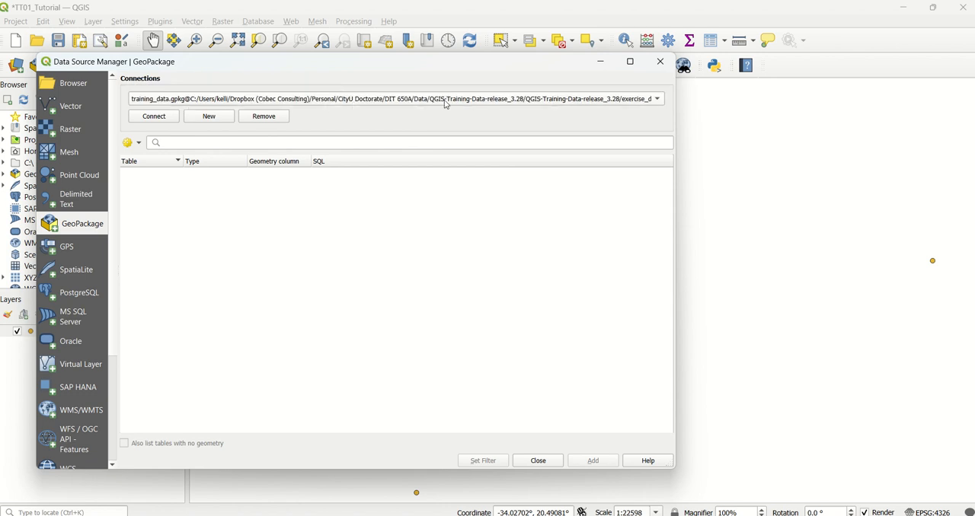
{"action": "left_click", "coordinate": [154, 118]}
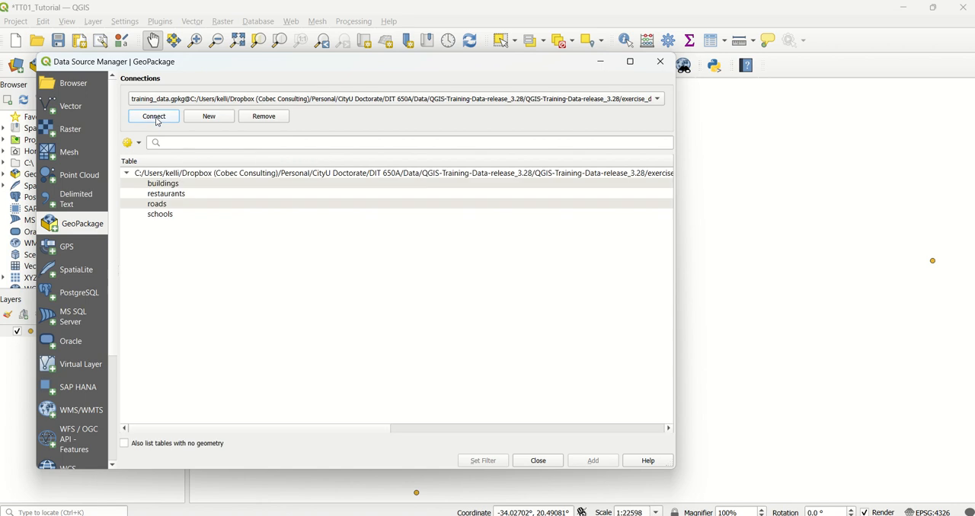
{"action": "left_click", "coordinate": [217, 187]}
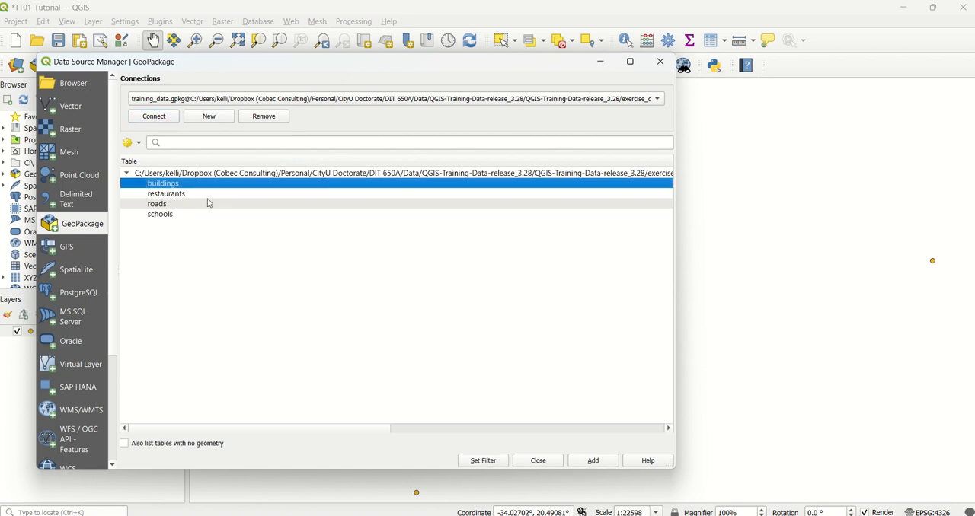
{"action": "left_click", "coordinate": [197, 206], "text": "ctrl"}
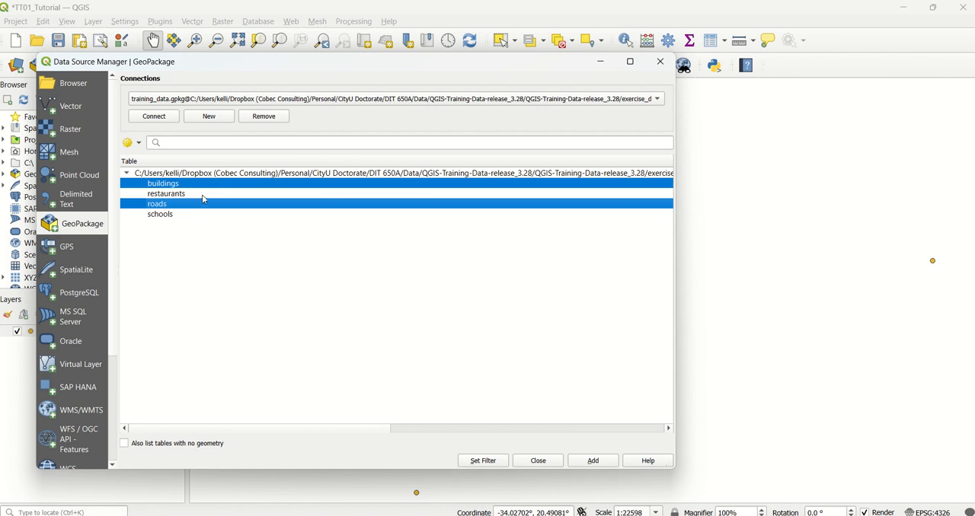
{"action": "left_click", "coordinate": [198, 216], "text": "ctrl"}
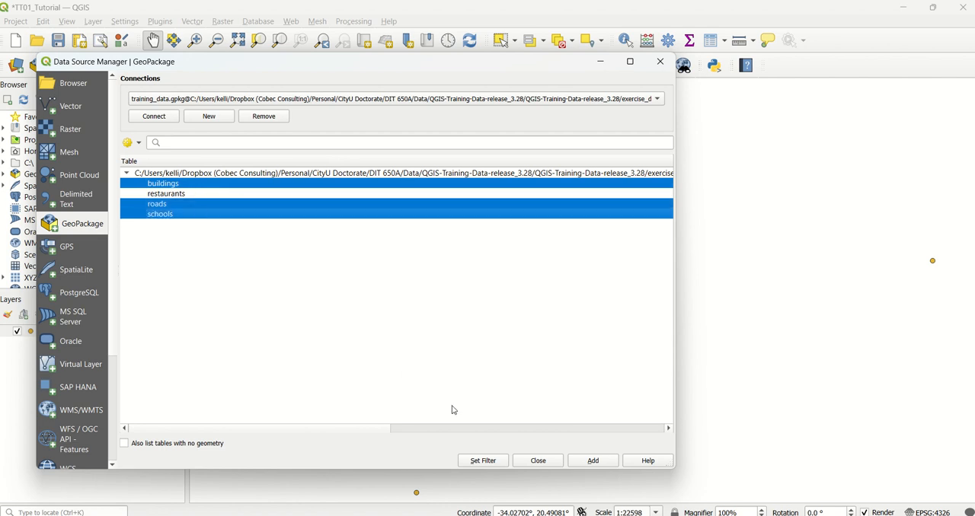
{"action": "left_click", "coordinate": [590, 462]}
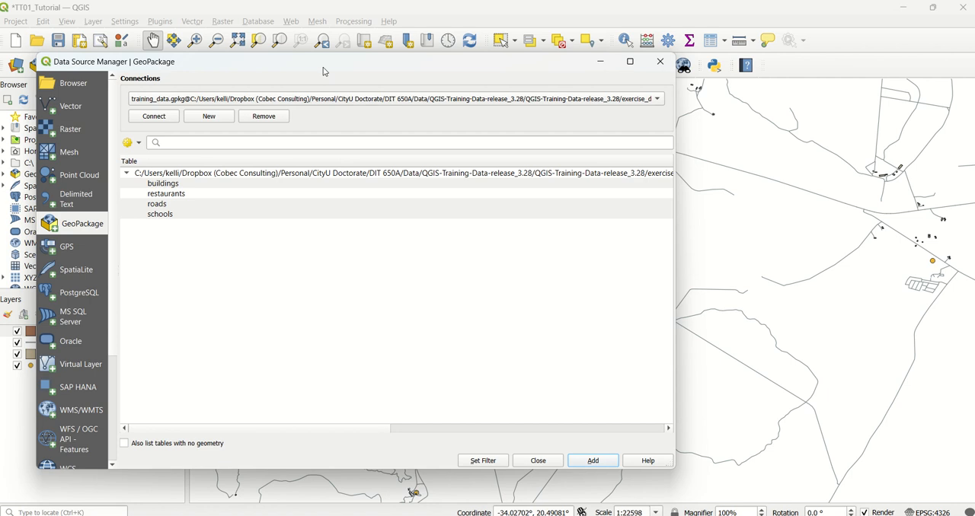
Connect to the landuse.sqlite SpatiaLite database, add its landuse table as a layer and close the Data Source Manager.
{"action": "left_click_drag", "start_coordinate": [323, 68], "coordinate": [494, 73]}
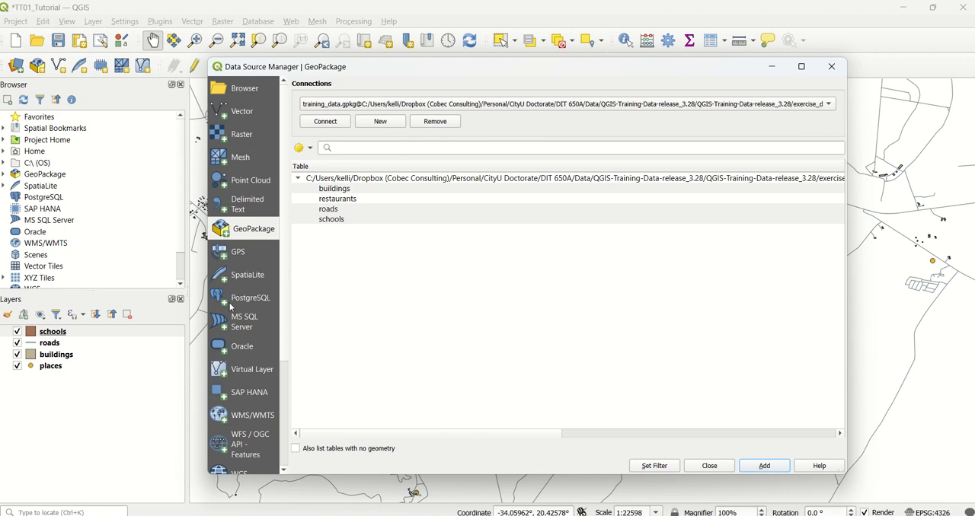
{"action": "left_click", "coordinate": [238, 282]}
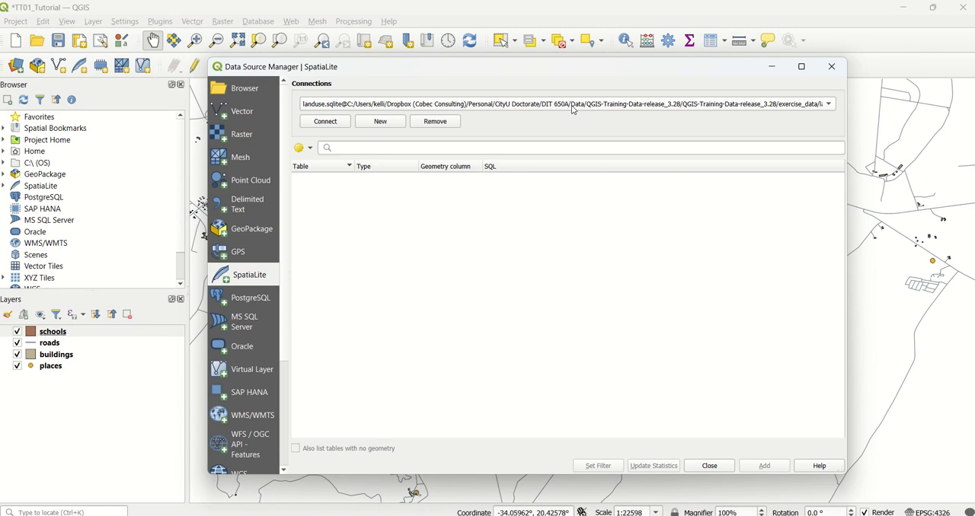
{"action": "left_click", "coordinate": [634, 109]}
{"action": "left_click", "coordinate": [634, 106]}
{"action": "left_click", "coordinate": [336, 122]}
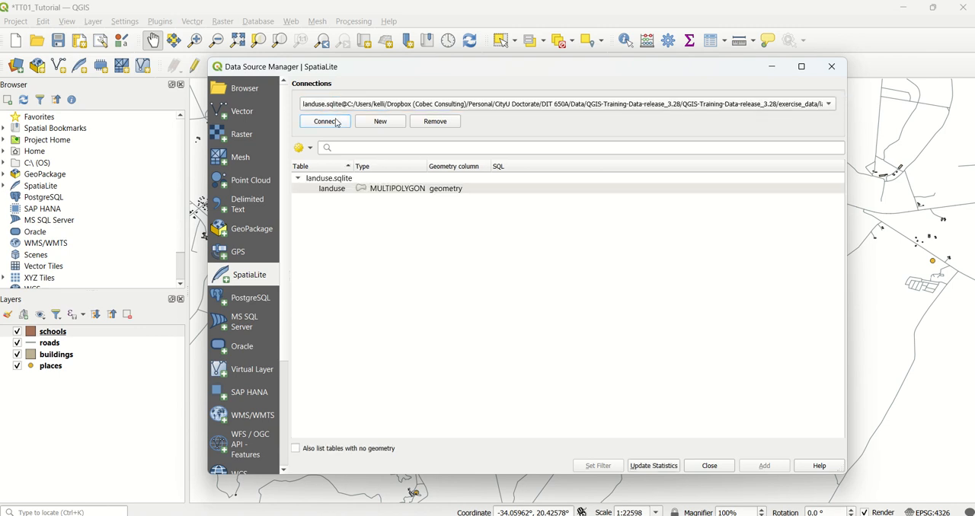
{"action": "left_click", "coordinate": [299, 179]}
{"action": "left_click", "coordinate": [299, 180]}
{"action": "left_click", "coordinate": [321, 192]}
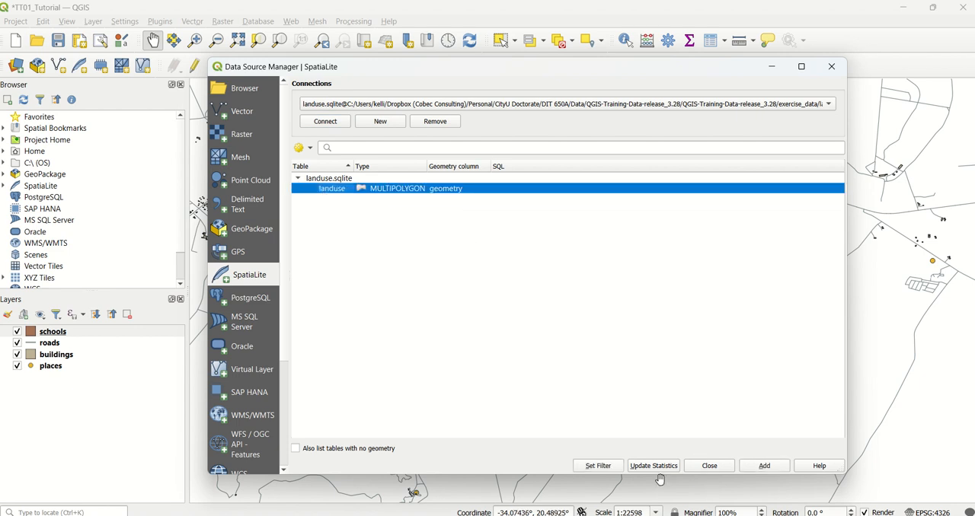
{"action": "left_click", "coordinate": [766, 467]}
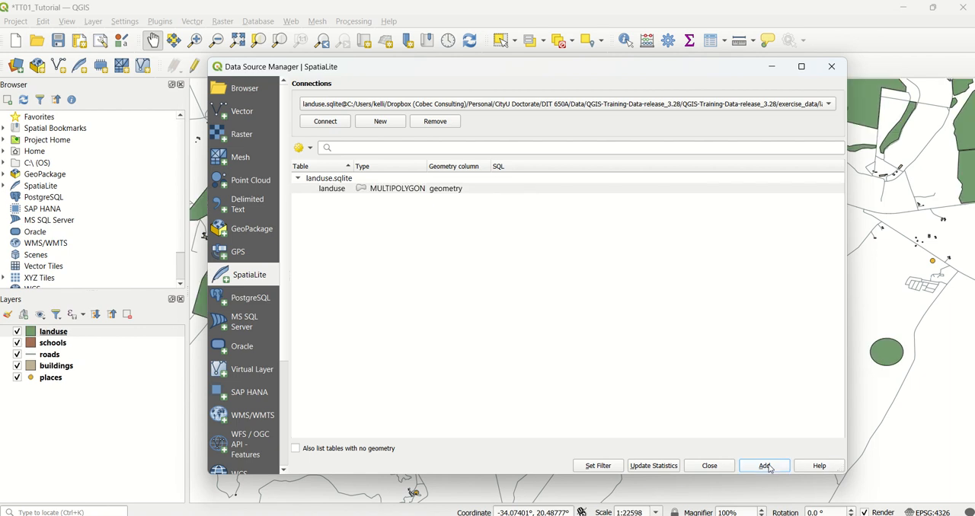
{"action": "left_click", "coordinate": [724, 465]}
Reorder the layers from top to bottom as places, roads, buildings, schools and landuse.
{"action": "left_click", "coordinate": [554, 335]}
{"action": "scroll", "coordinate": [555, 334], "scroll_direction": "down", "scroll_amount": 1}
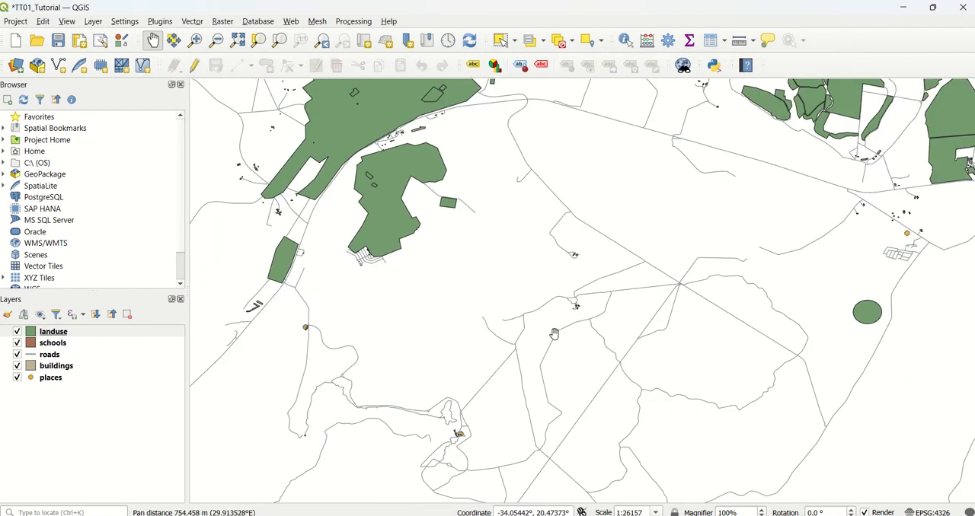
{"action": "left_click_drag", "start_coordinate": [578, 240], "coordinate": [479, 377]}
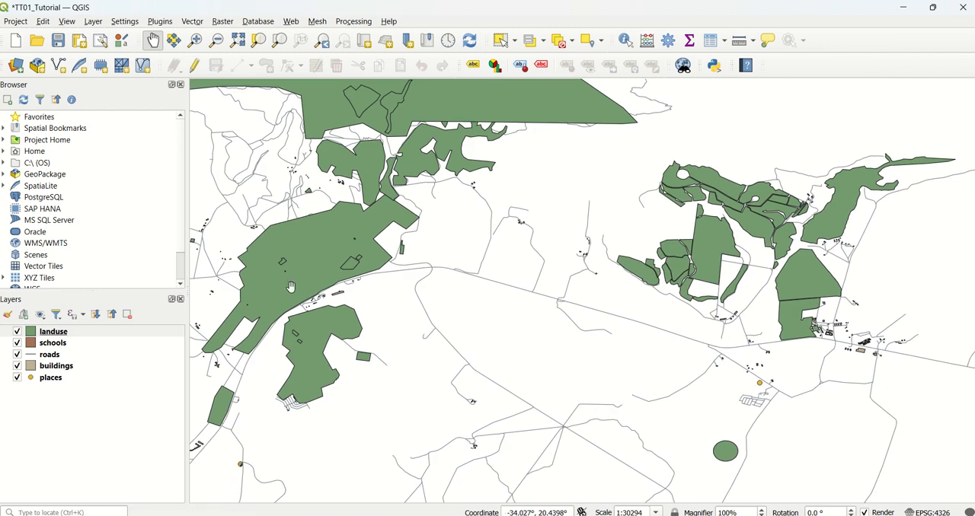
{"action": "left_click", "coordinate": [50, 378]}
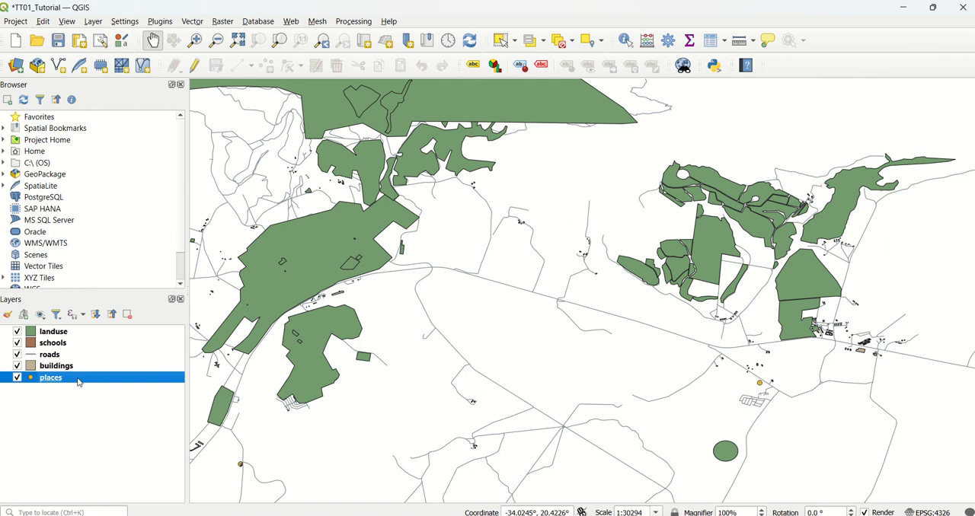
{"action": "left_click_drag", "start_coordinate": [79, 380], "coordinate": [77, 333]}
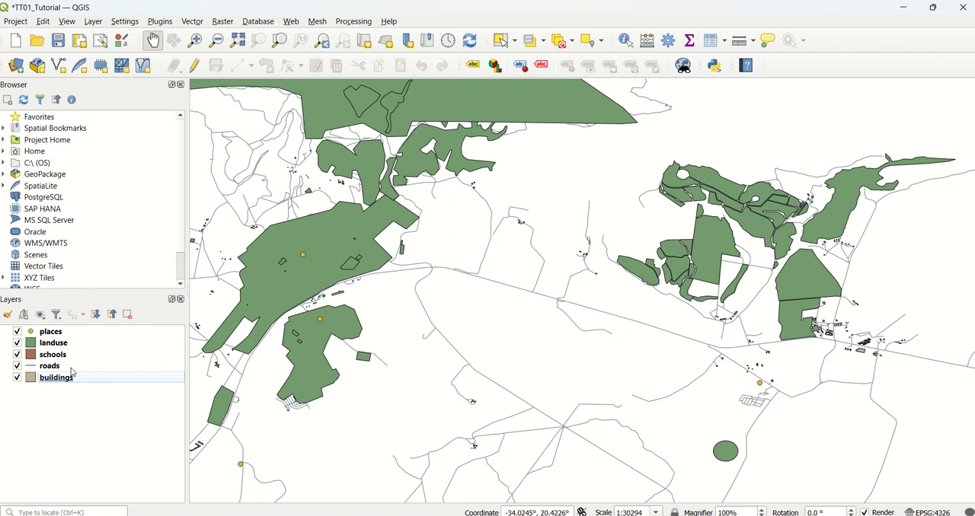
{"action": "left_click_drag", "start_coordinate": [73, 367], "coordinate": [69, 340]}
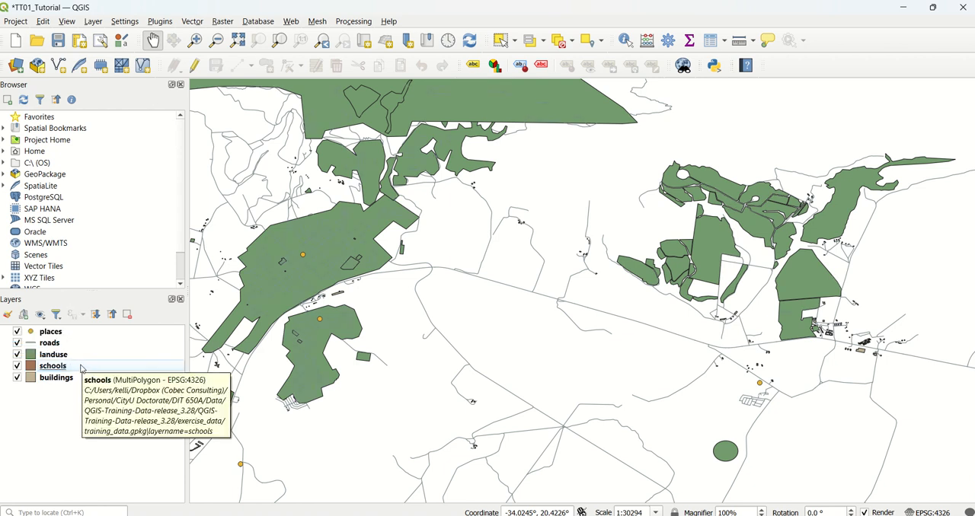
{"action": "mouse_move", "coordinate": [81, 377]}
{"action": "left_mouse_down"}
{"action": "mouse_move", "coordinate": [81, 355]}
{"action": "mouse_move", "coordinate": [77, 365]}
{"action": "left_mouse_up"}
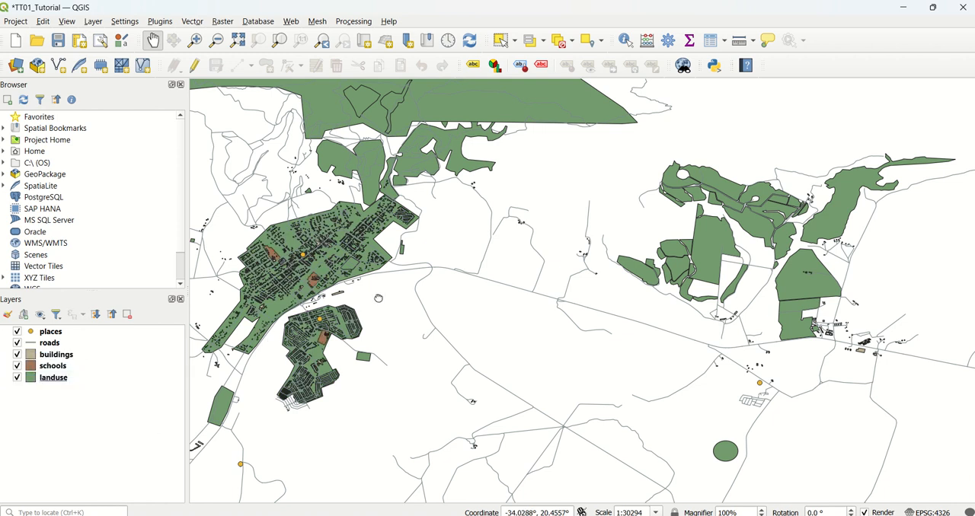
Select the places layer and open its layer styling settings.
{"action": "left_click_drag", "start_coordinate": [379, 299], "coordinate": [524, 303]}
{"action": "scroll", "coordinate": [524, 302], "scroll_direction": "up", "scroll_amount": 8}
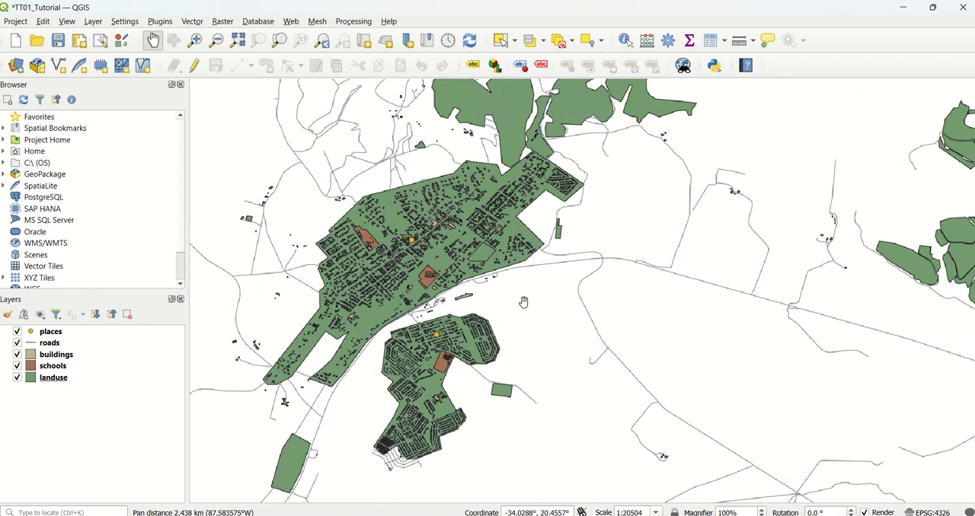
{"action": "scroll", "coordinate": [524, 303], "scroll_direction": "up", "scroll_amount": 2}
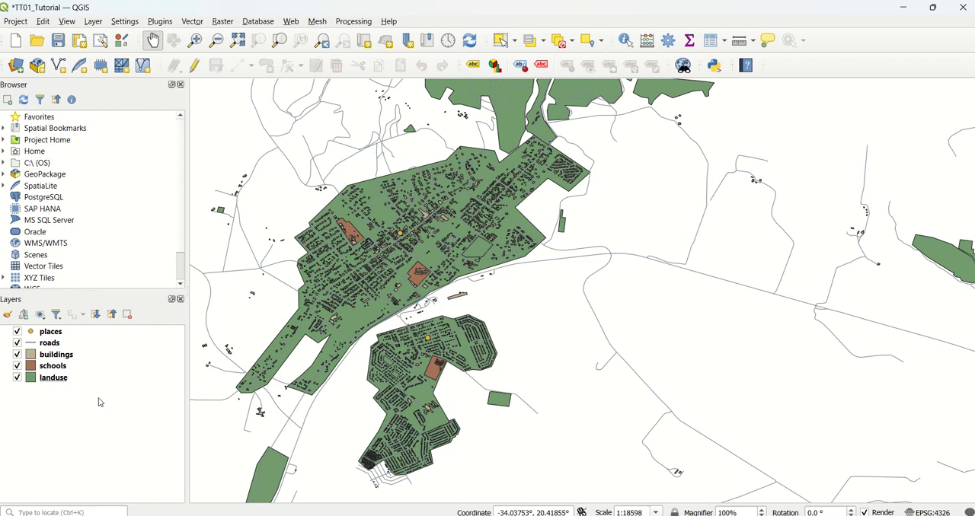
{"action": "left_click", "coordinate": [67, 347]}
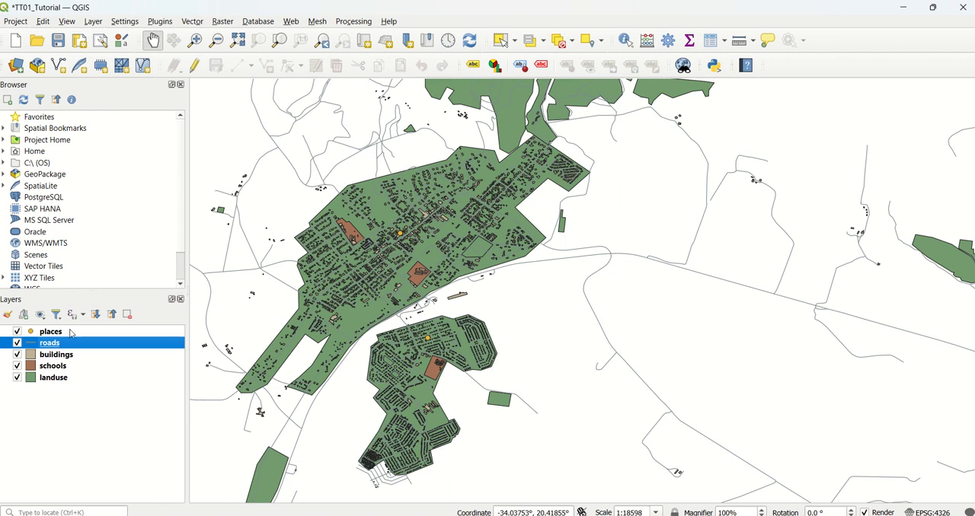
{"action": "left_click", "coordinate": [70, 333]}
{"action": "right_click", "coordinate": [70, 333]}
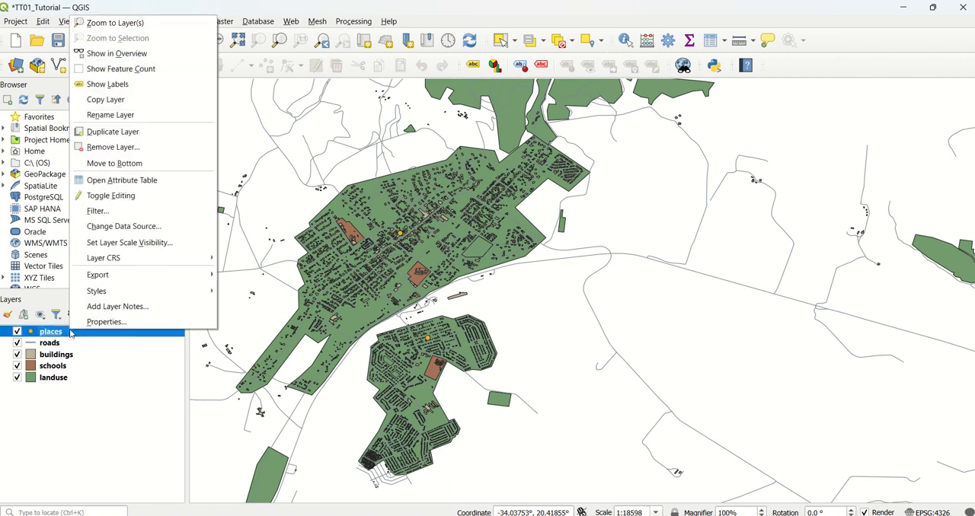
{"action": "left_click", "coordinate": [67, 334]}
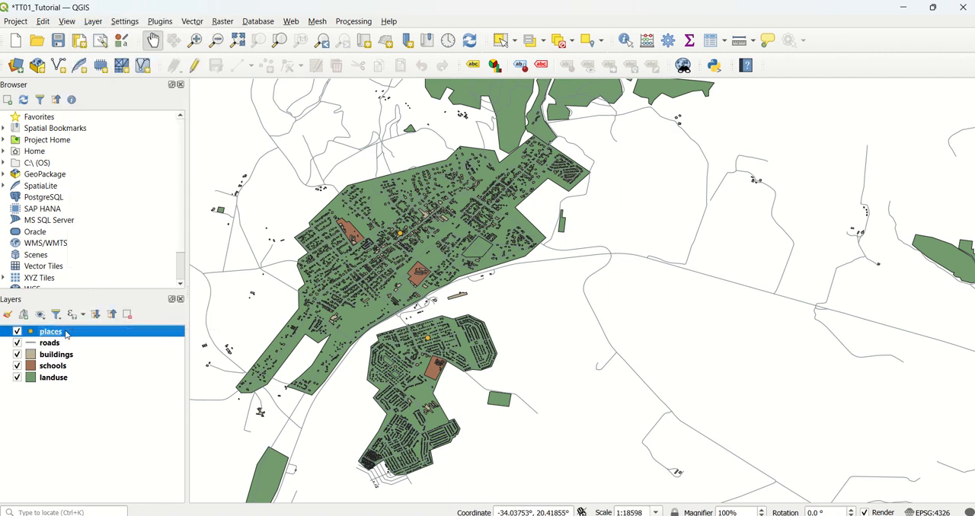
{"action": "left_click", "coordinate": [6, 316]}
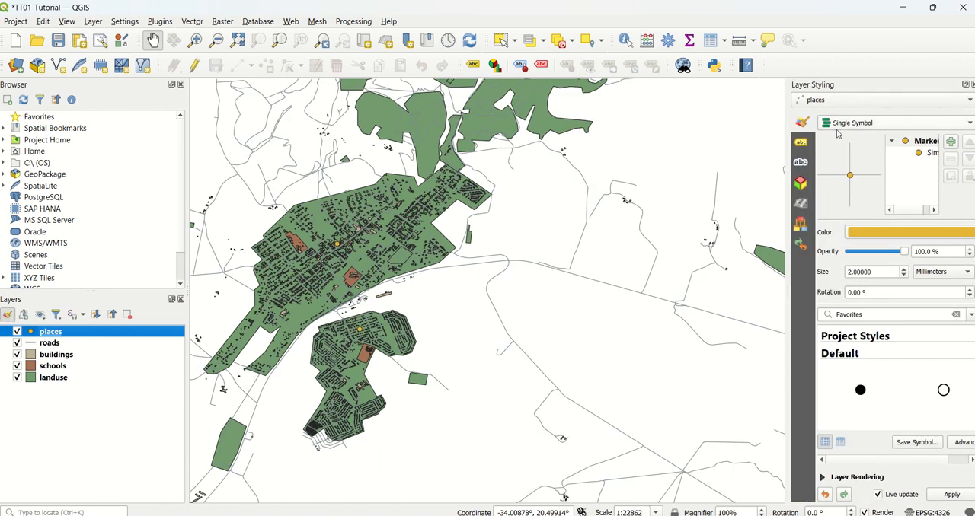
Turn on single labels for the places layer, using the name field as the label value.
{"action": "left_click", "coordinate": [802, 144]}
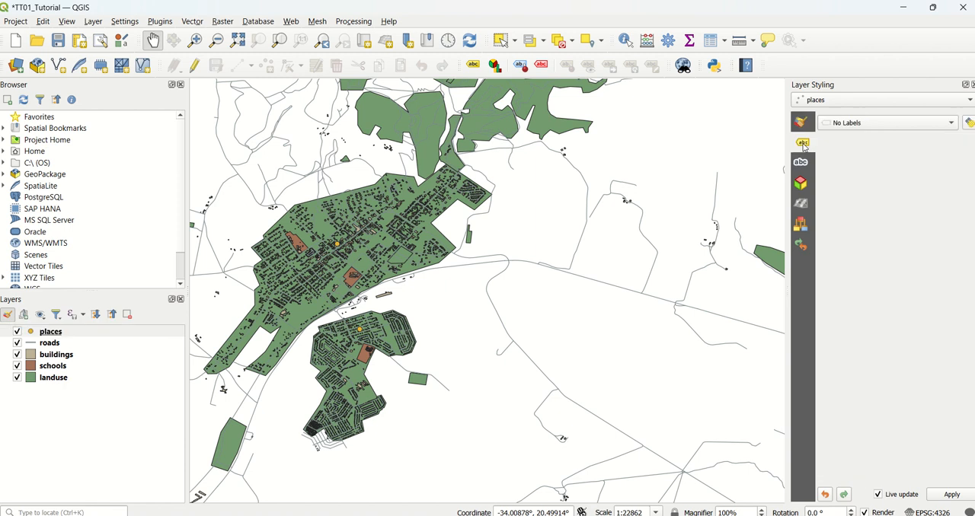
{"action": "left_click", "coordinate": [801, 162]}
{"action": "left_click", "coordinate": [801, 143]}
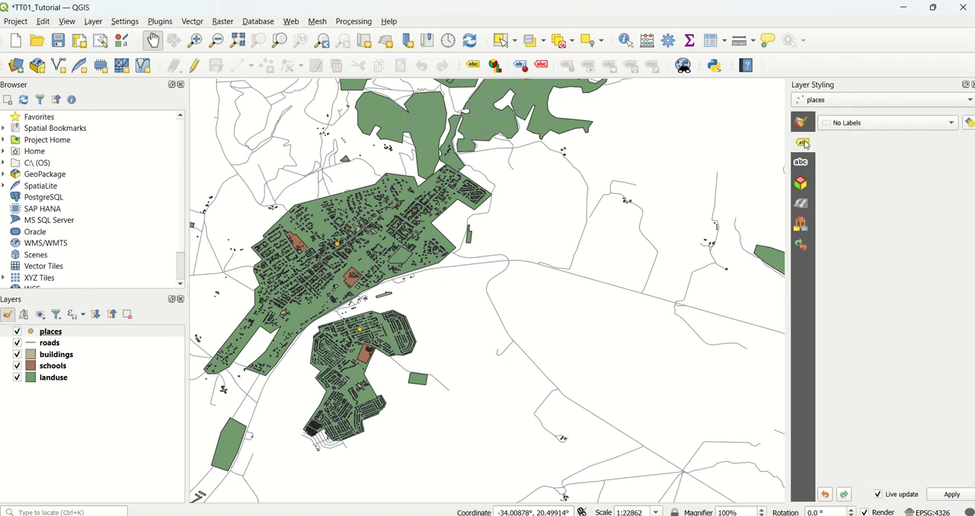
{"action": "left_click", "coordinate": [843, 125]}
{"action": "left_click", "coordinate": [846, 134]}
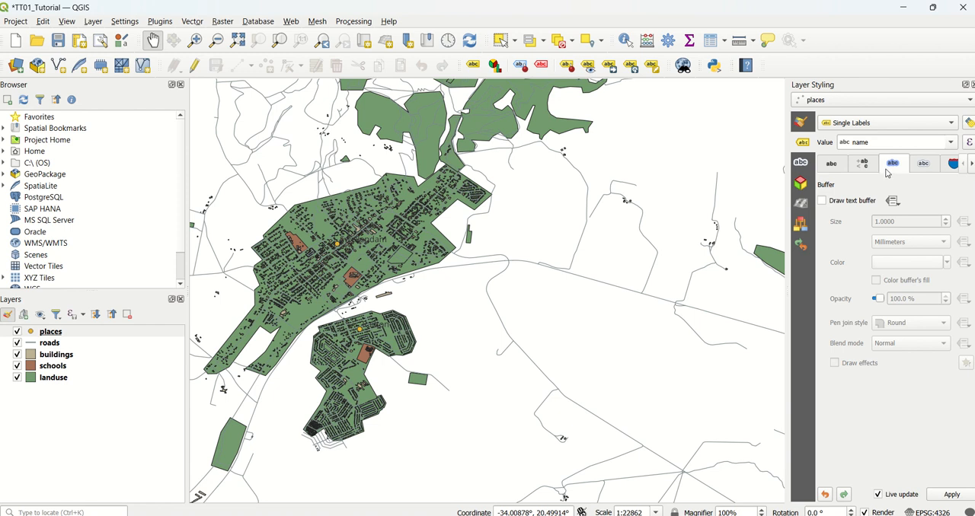
Enable a text buffer around the labels of the places layer.
{"action": "left_click", "coordinate": [837, 168]}
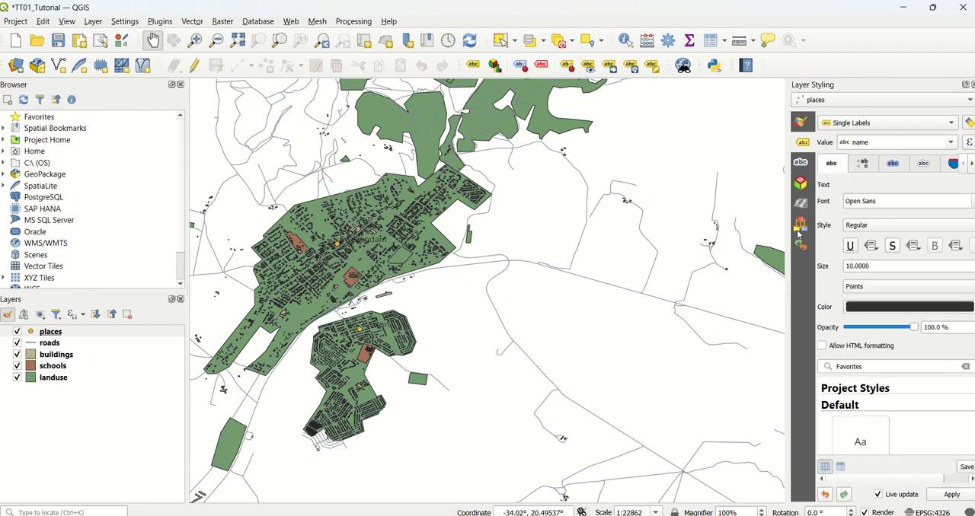
{"action": "left_click", "coordinate": [896, 168]}
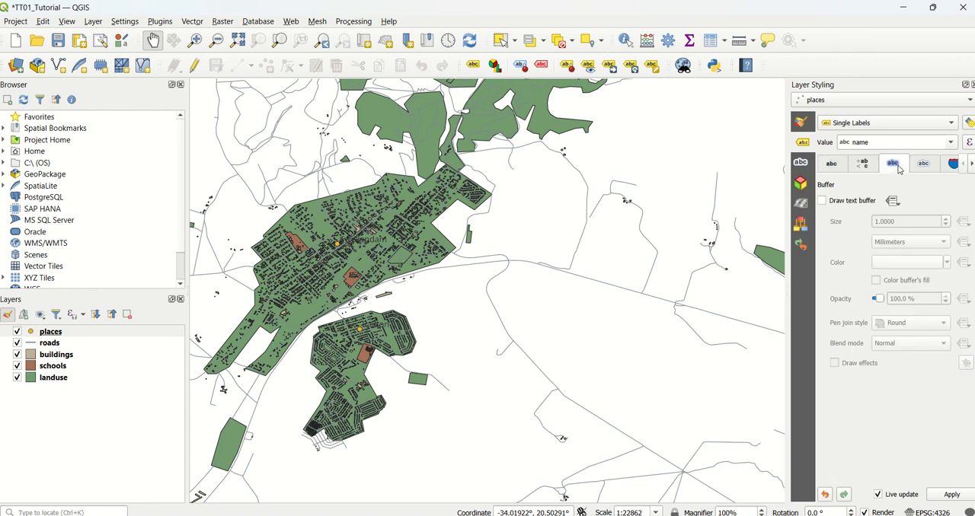
{"action": "left_click", "coordinate": [822, 201]}
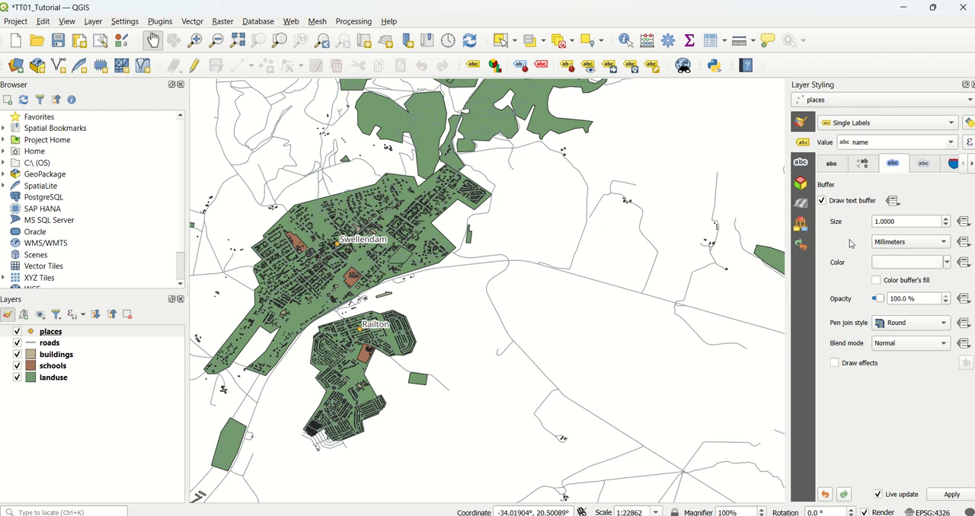
Set the symbol opacity of the landuse layer to 50% and close the layer styling settings.
{"action": "left_click", "coordinate": [802, 124]}
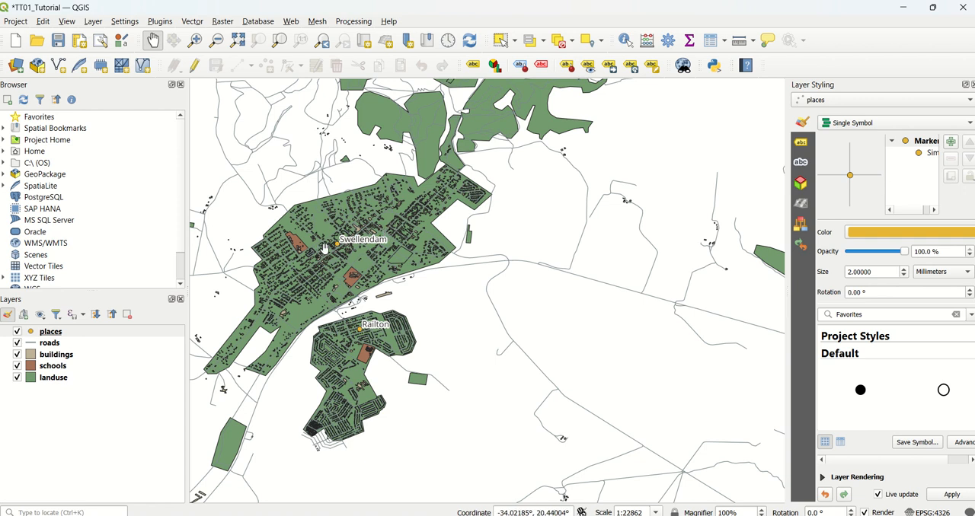
{"action": "left_click", "coordinate": [828, 100]}
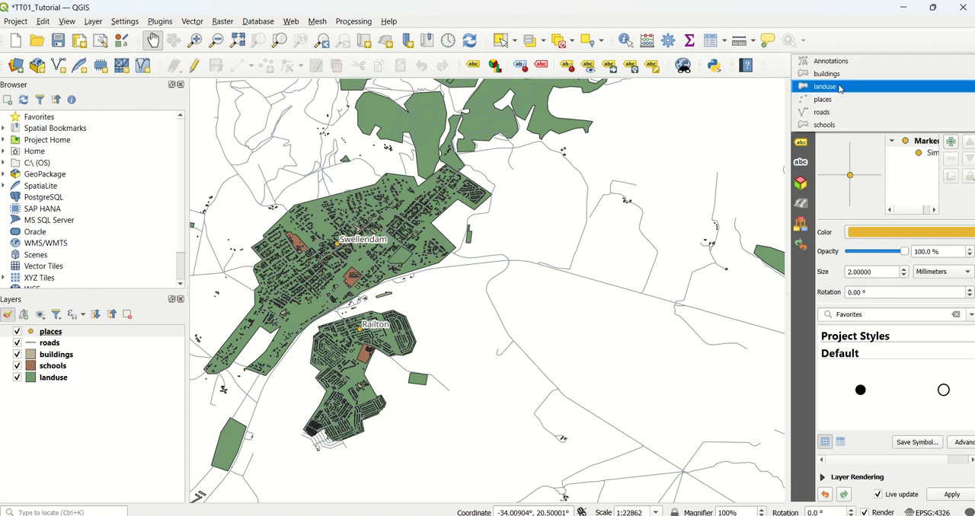
{"action": "left_click", "coordinate": [837, 90]}
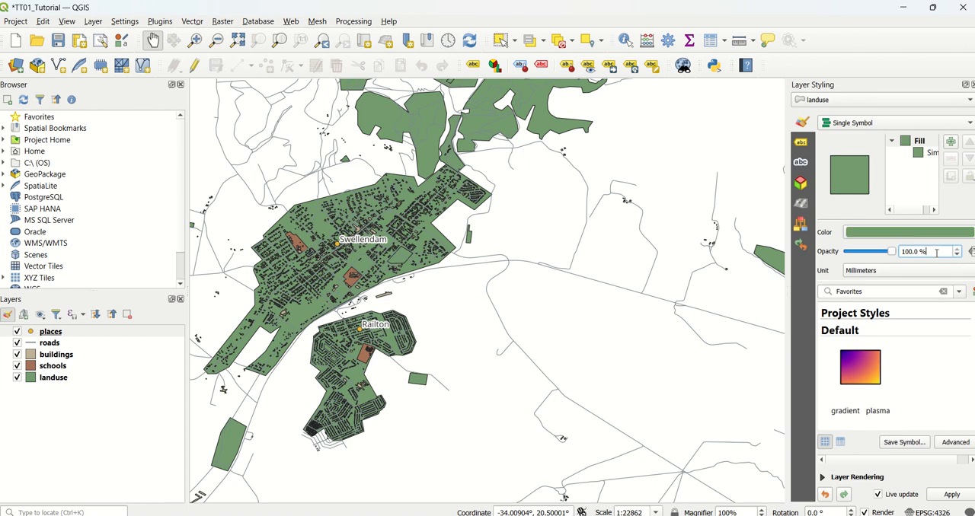
{"action": "left_click_drag", "start_coordinate": [937, 252], "coordinate": [900, 253]}
{"action": "type", "text": "50"}
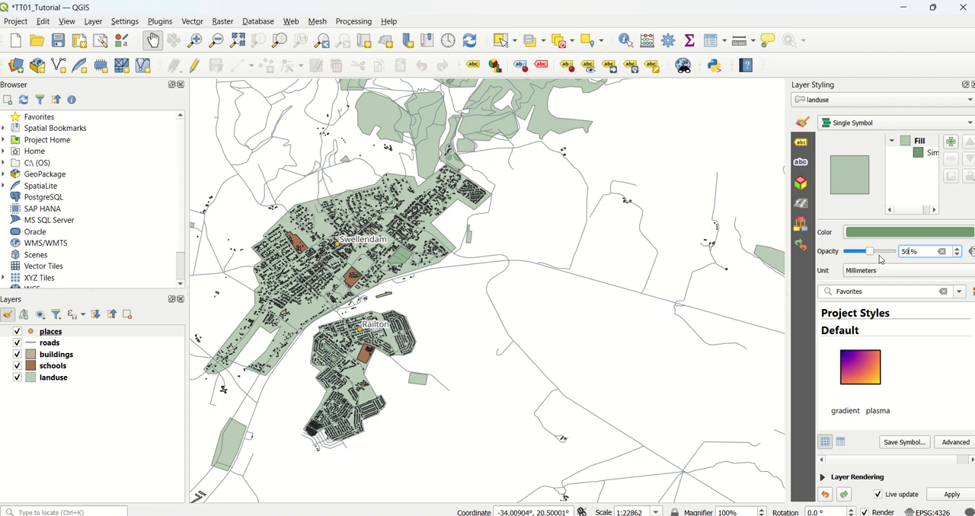
{"action": "left_click", "coordinate": [967, 84]}
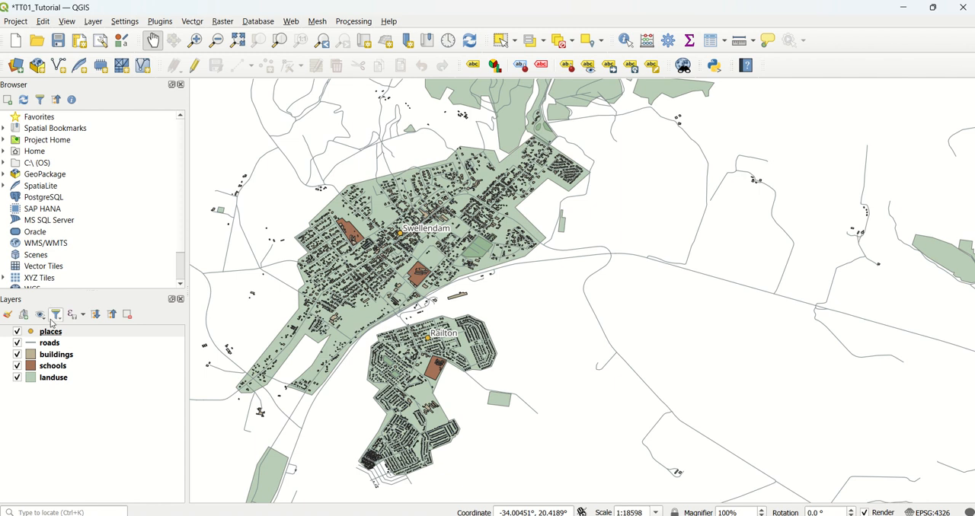
Open the symbology properties of the roads layer and set its simple line colour to black (#000000).
{"action": "right_click", "coordinate": [63, 344]}
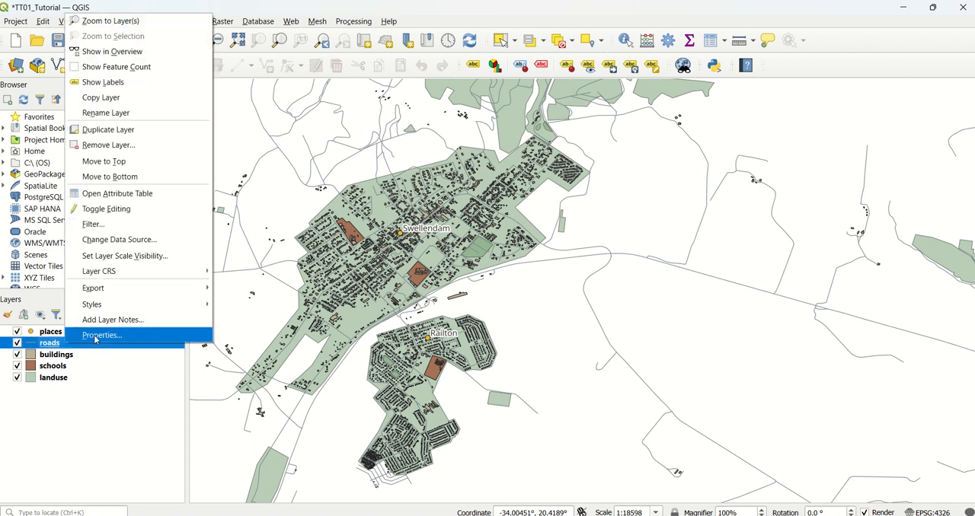
{"action": "left_click", "coordinate": [96, 335]}
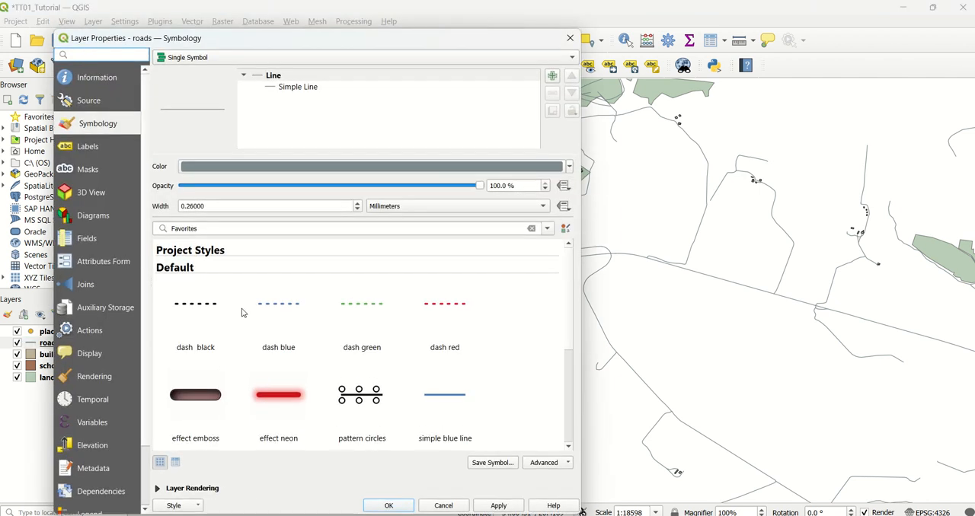
{"action": "left_click", "coordinate": [294, 88]}
{"action": "left_click", "coordinate": [312, 192]}
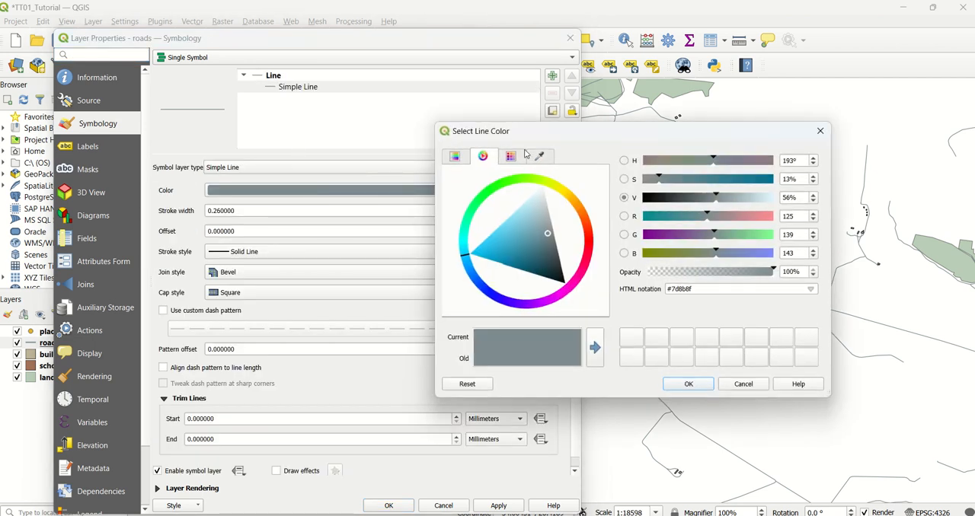
{"action": "left_click", "coordinate": [510, 157]}
{"action": "left_click", "coordinate": [468, 200]}
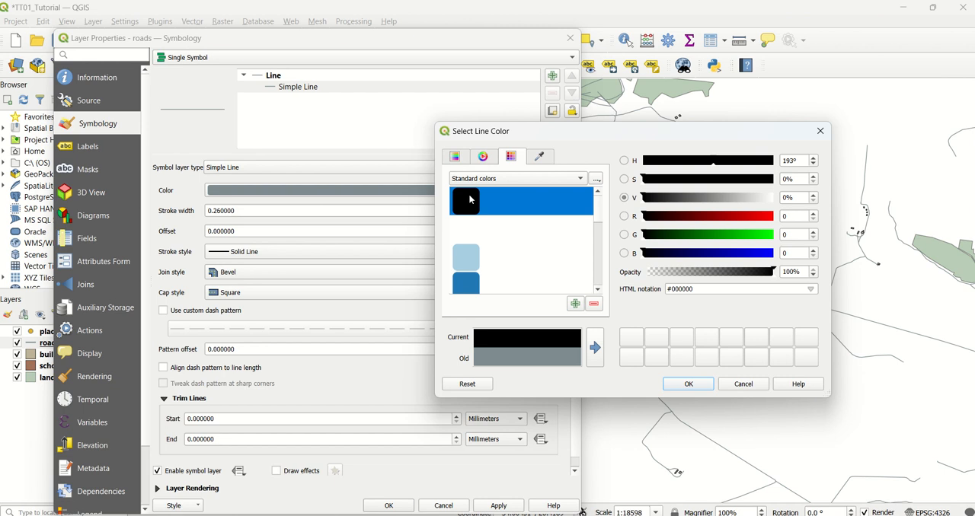
{"action": "left_click", "coordinate": [687, 383]}
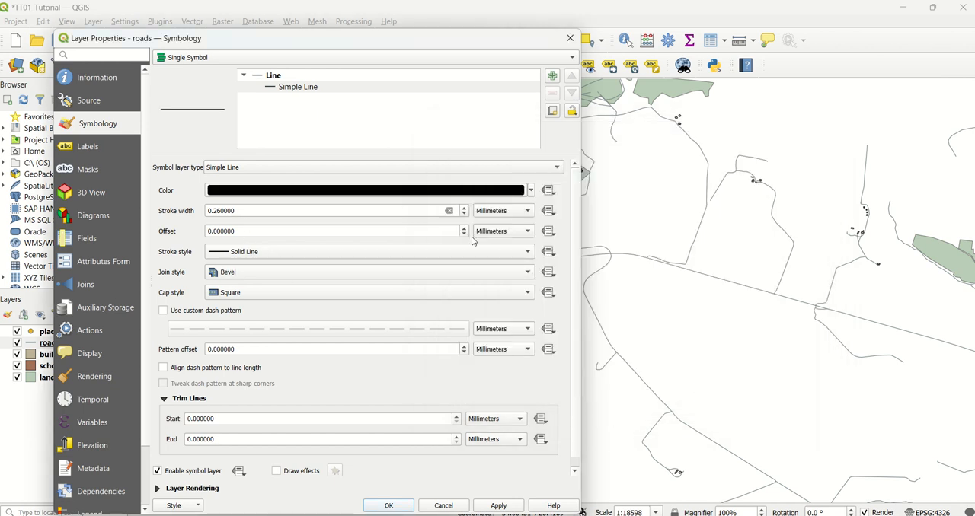
Set the roads' stroke width to 0.46 mm with a solid line style and apply the symbology.
{"action": "left_click", "coordinate": [464, 214]}
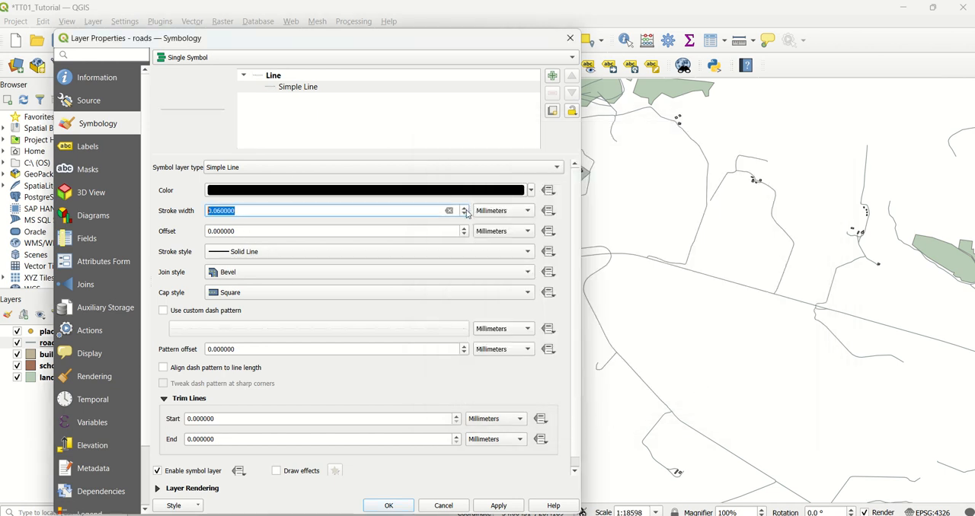
{"action": "left_click", "coordinate": [466, 208]}
{"action": "left_click", "coordinate": [465, 208]}
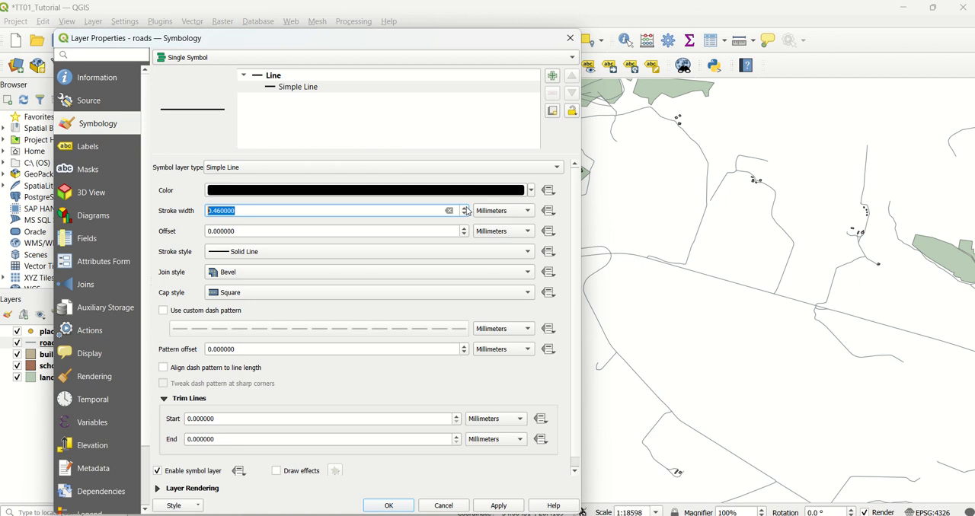
{"action": "left_click", "coordinate": [375, 258]}
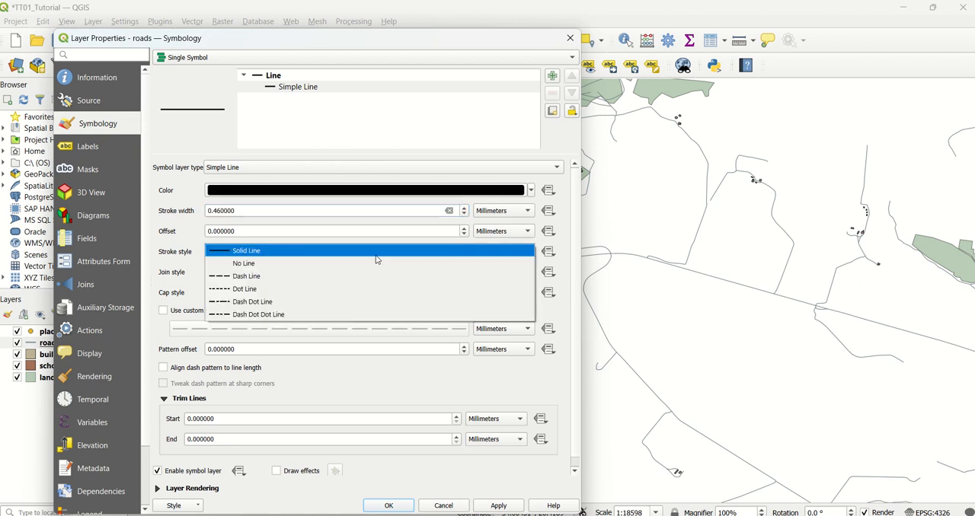
{"action": "left_click", "coordinate": [375, 256]}
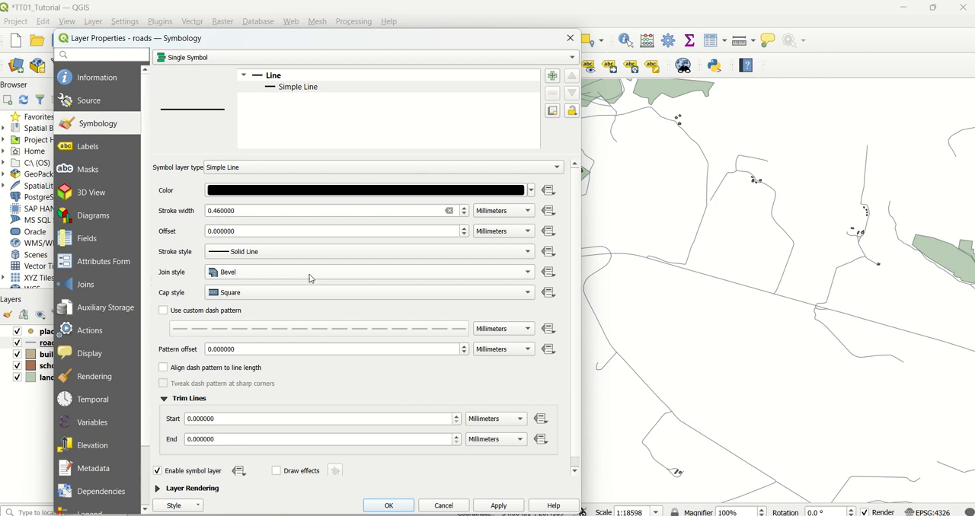
{"action": "left_click", "coordinate": [392, 507]}
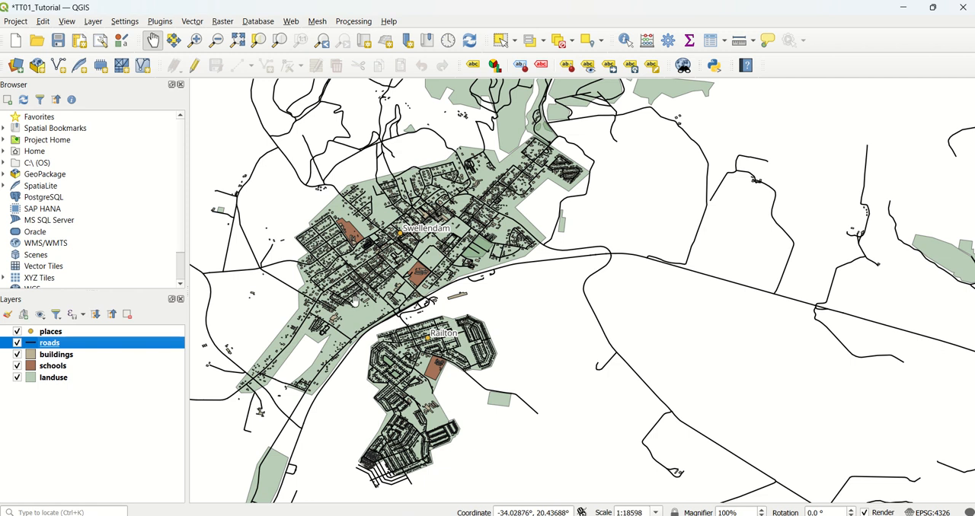
Change the simple fill colour of the buildings layer to standard blue (#1f78b4), apply it, and select the schools layer.
{"action": "left_click", "coordinate": [88, 355]}
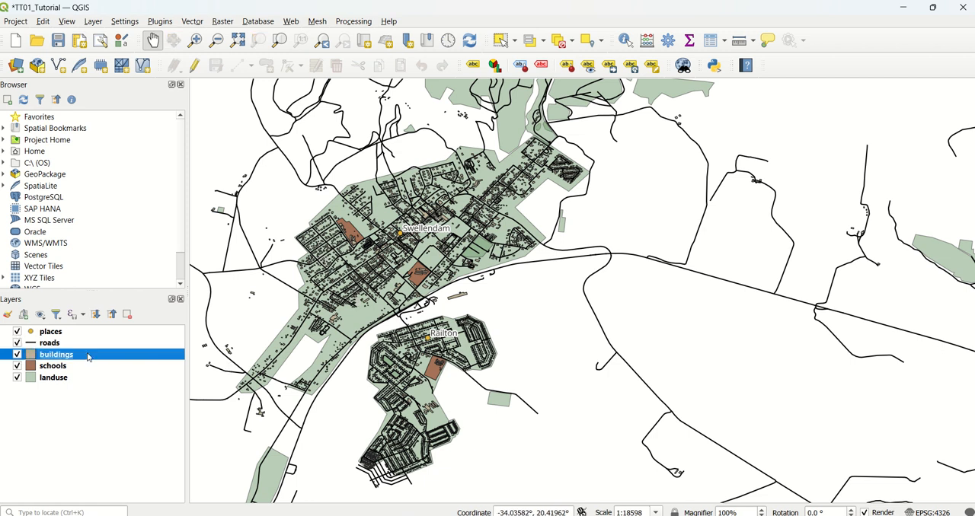
{"action": "right_click", "coordinate": [88, 356]}
{"action": "left_click", "coordinate": [114, 343]}
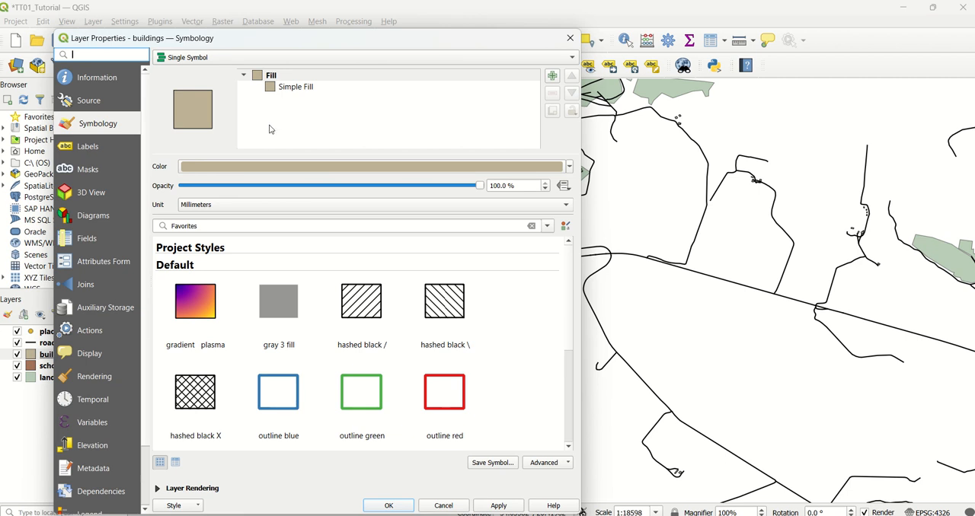
{"action": "left_click", "coordinate": [290, 88]}
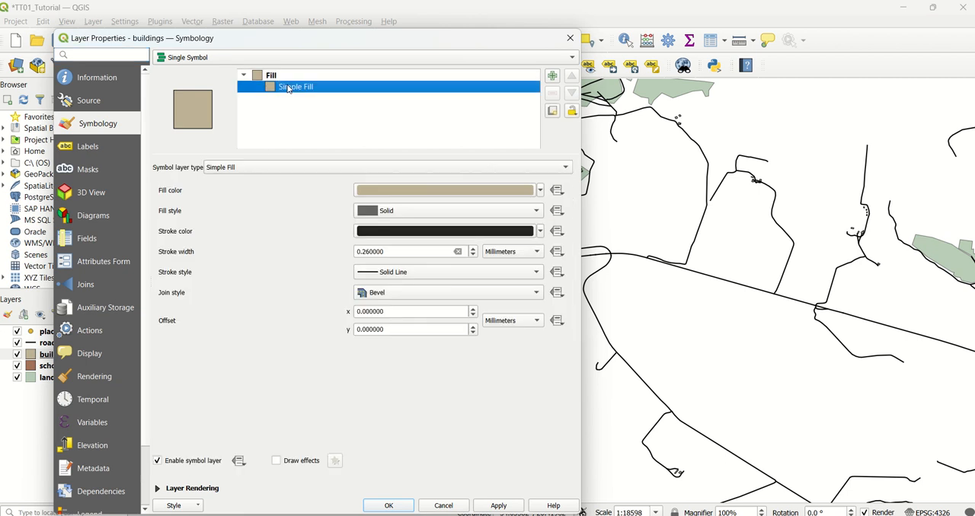
{"action": "left_click", "coordinate": [440, 190]}
{"action": "scroll", "coordinate": [535, 238], "scroll_direction": "down", "scroll_amount": 4}
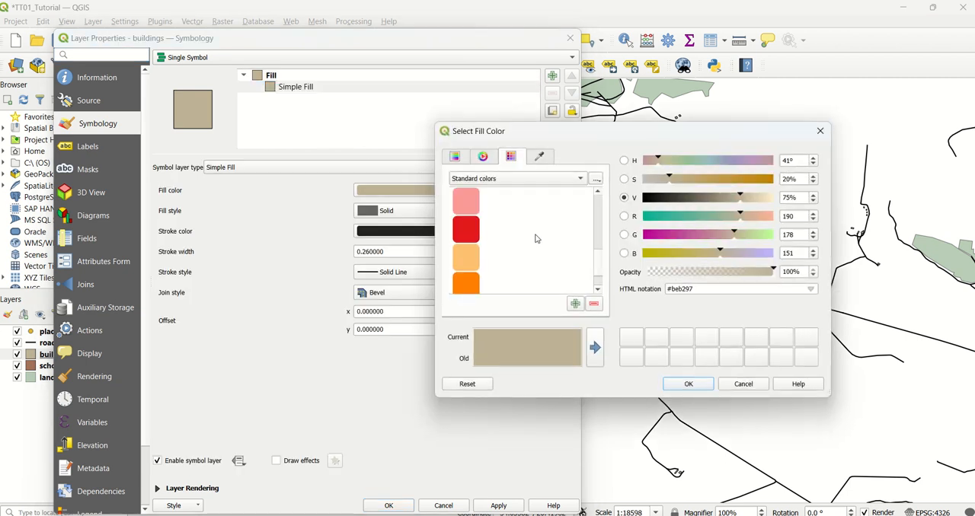
{"action": "scroll", "coordinate": [535, 238], "scroll_direction": "up", "scroll_amount": 3}
{"action": "scroll", "coordinate": [535, 238], "scroll_direction": "down", "scroll_amount": 2}
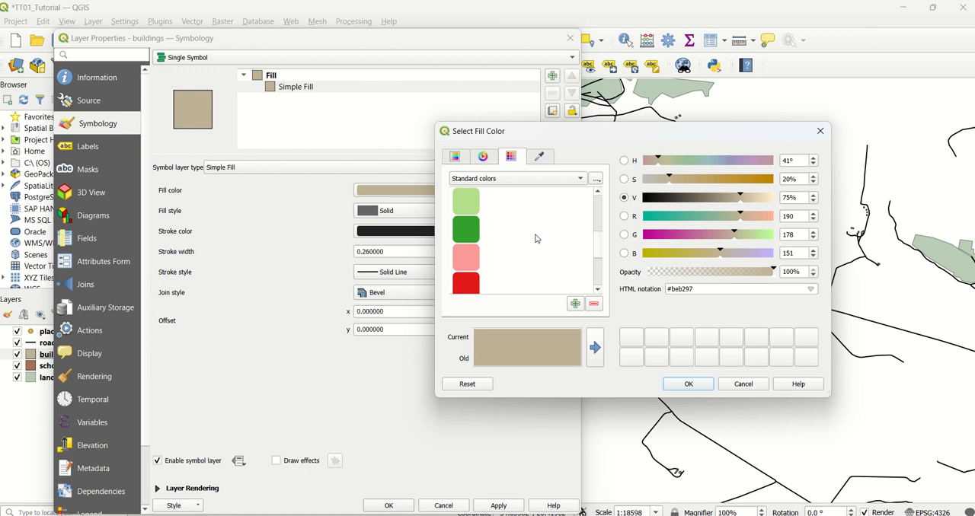
{"action": "scroll", "coordinate": [535, 238], "scroll_direction": "up", "scroll_amount": 4}
{"action": "left_click", "coordinate": [468, 276]}
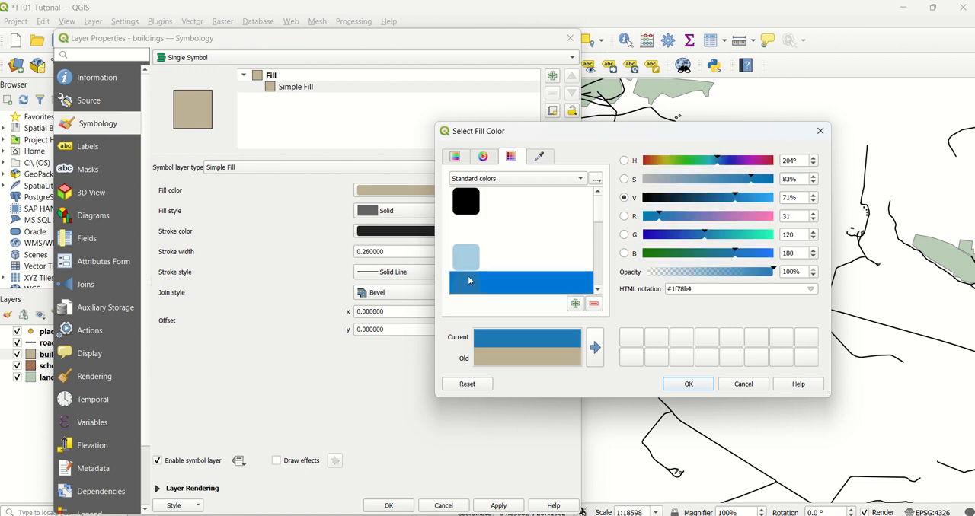
{"action": "left_click", "coordinate": [694, 386]}
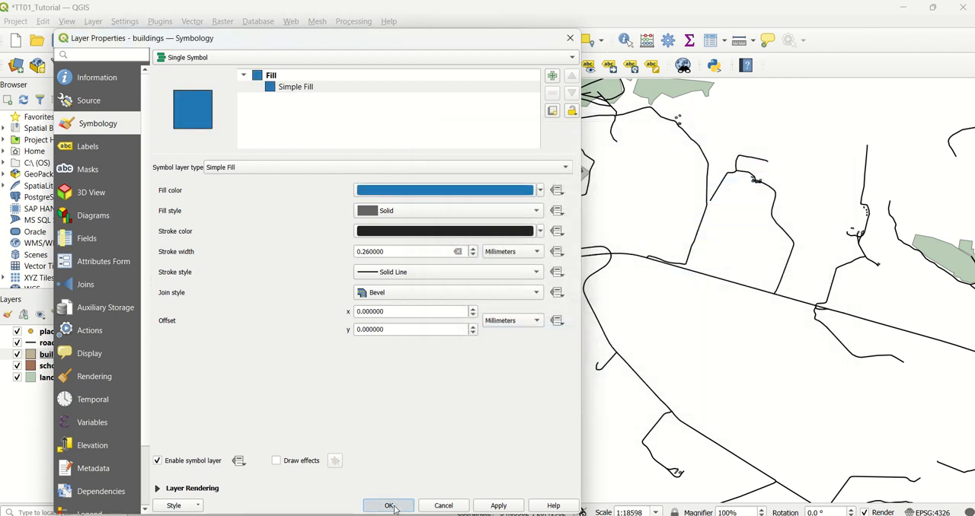
{"action": "left_click", "coordinate": [390, 506]}
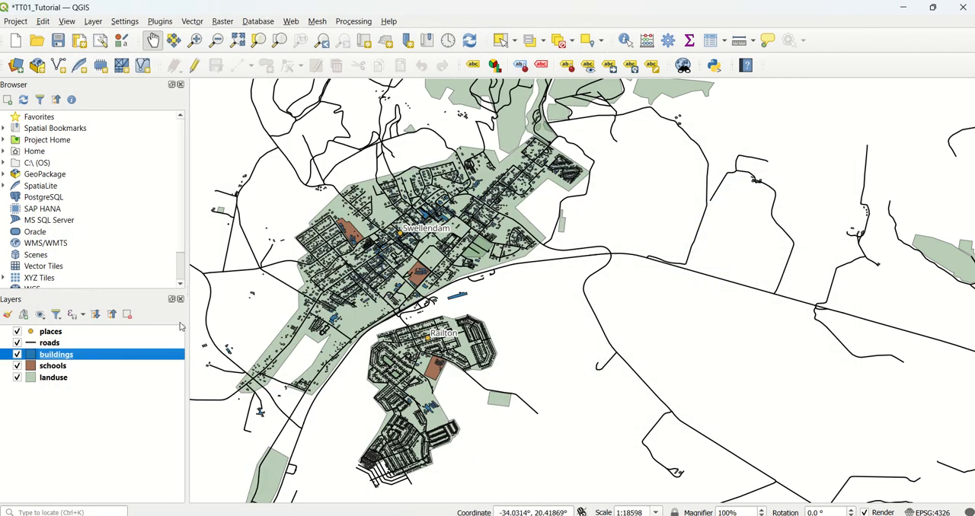
{"action": "left_click", "coordinate": [90, 369]}
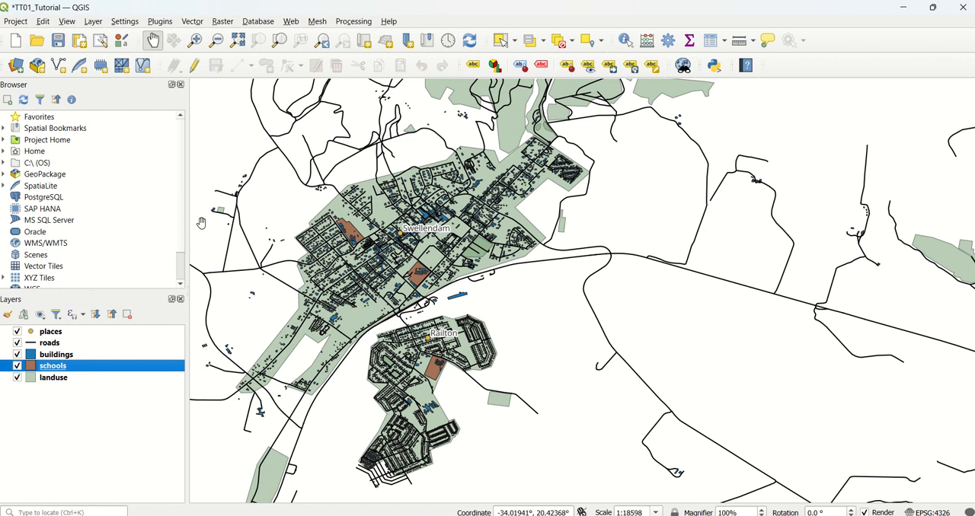
Open the rendering properties of the buildings layer and enable scale dependent visibility.
{"action": "left_click", "coordinate": [76, 355]}
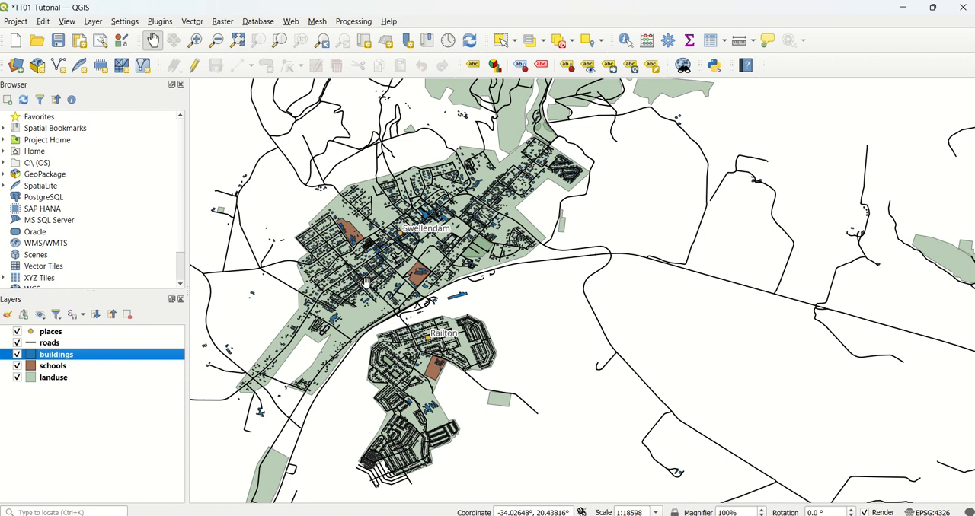
{"action": "right_click", "coordinate": [111, 355]}
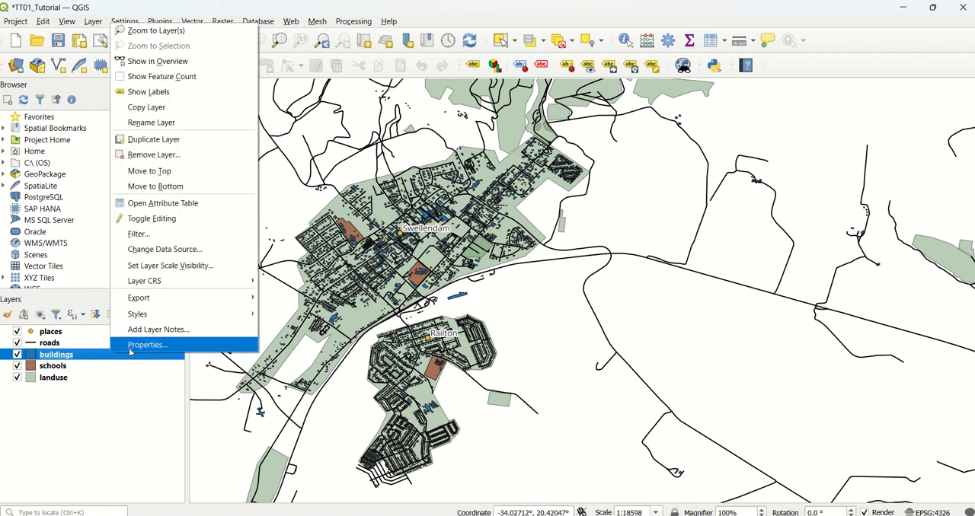
{"action": "left_click", "coordinate": [129, 348]}
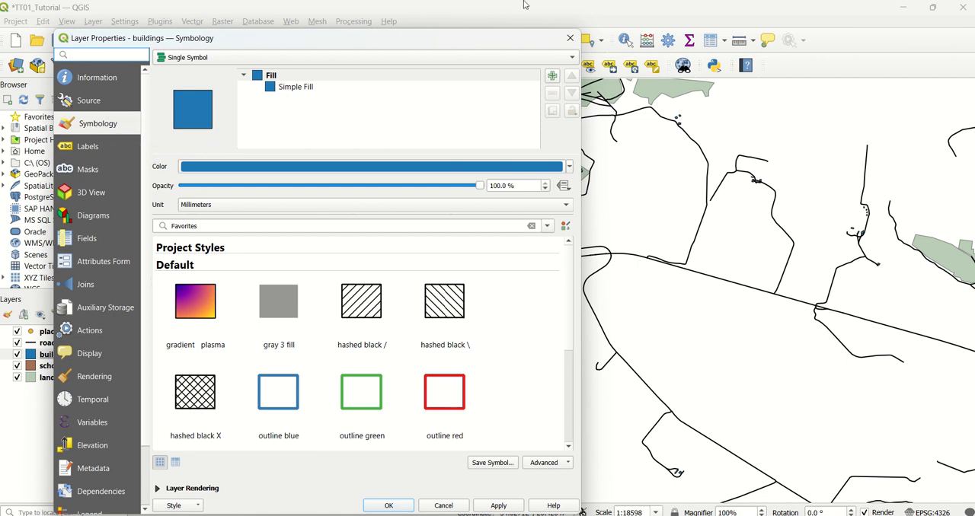
{"action": "left_click", "coordinate": [96, 376]}
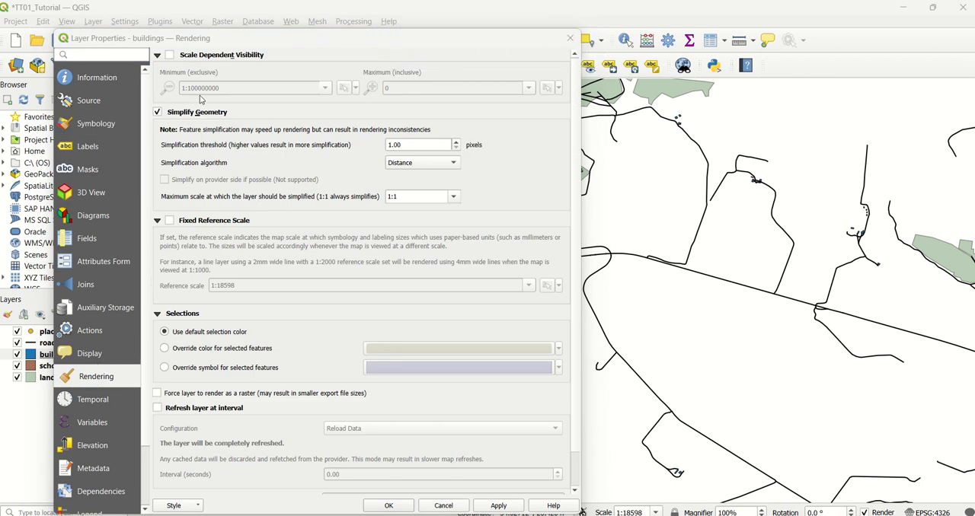
{"action": "left_click", "coordinate": [169, 55]}
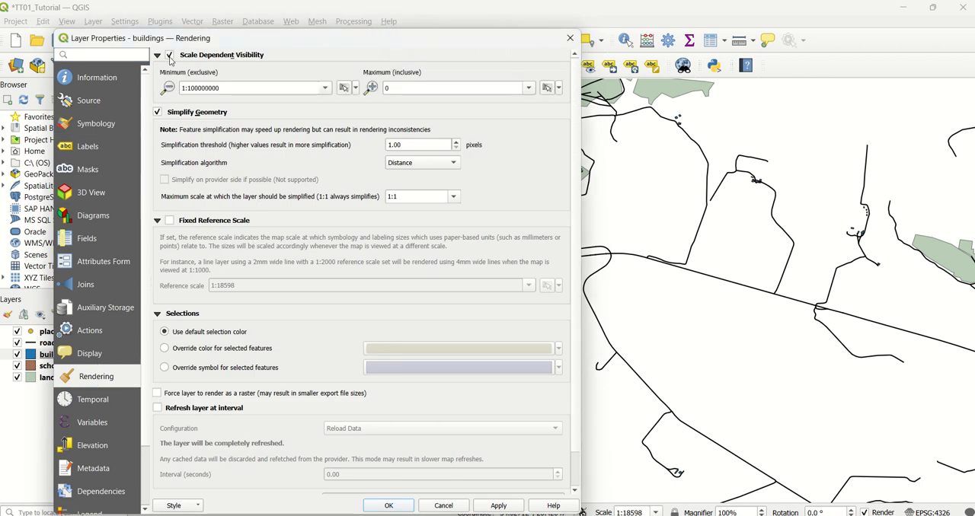
Set the buildings layer's minimum visibility scale to 1:10000, apply it, and check when the buildings are drawn on the map.
{"action": "left_click", "coordinate": [234, 88]}
{"action": "key", "text": "BackSpace"}
{"action": "key", "text": "BackSpace"}
{"action": "key", "text": "BackSpace"}
{"action": "key", "text": "BackSpace"}
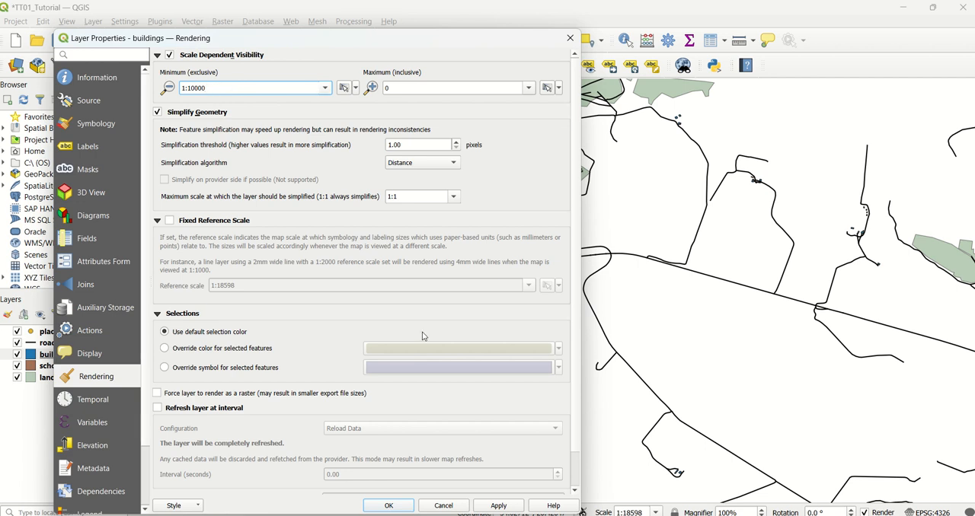
{"action": "left_click", "coordinate": [479, 508]}
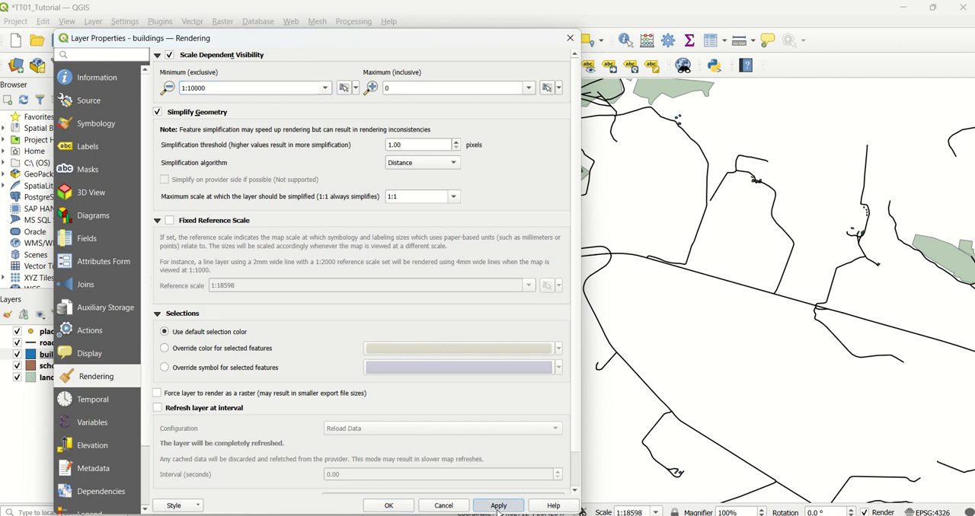
{"action": "left_click", "coordinate": [388, 506]}
{"action": "scroll", "coordinate": [461, 288], "scroll_direction": "up", "scroll_amount": 1}
{"action": "scroll", "coordinate": [460, 288], "scroll_direction": "up", "scroll_amount": 1}
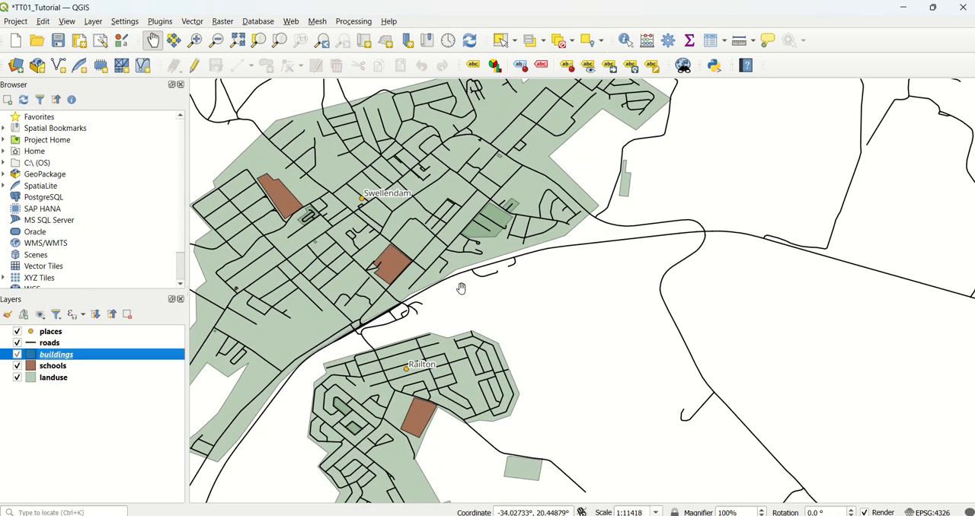
{"action": "left_click_drag", "start_coordinate": [360, 187], "coordinate": [449, 210]}
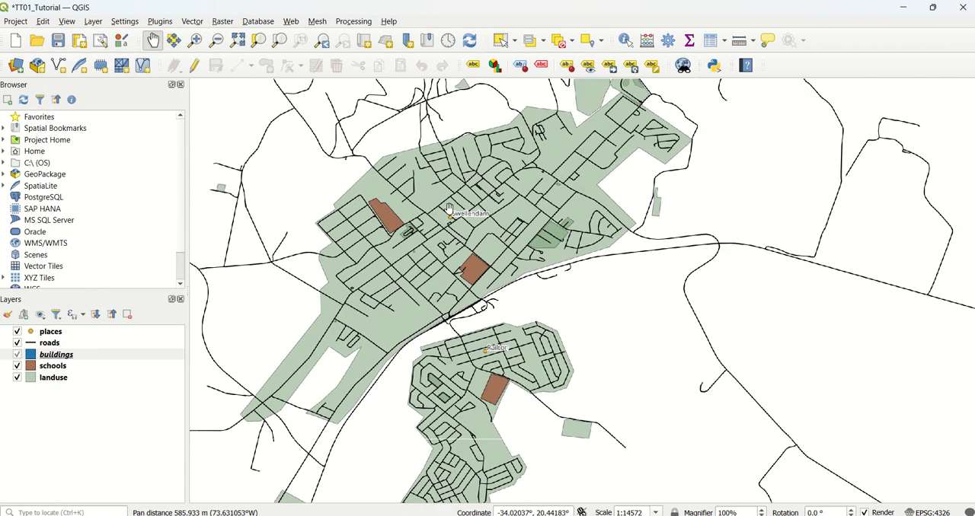
{"action": "scroll", "coordinate": [449, 210], "scroll_direction": "up", "scroll_amount": 1}
{"action": "scroll", "coordinate": [449, 207], "scroll_direction": "up", "scroll_amount": 1}
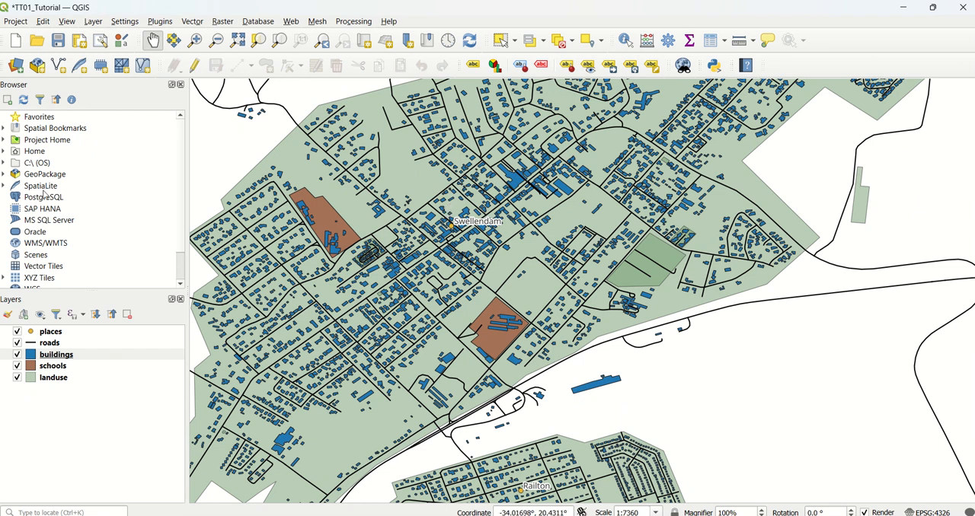
Filter the roads layer with "highway" NOT IN ('footway','path','unclassified','track') AND "highway" IS NOT NULL.
{"action": "right_click", "coordinate": [111, 346]}
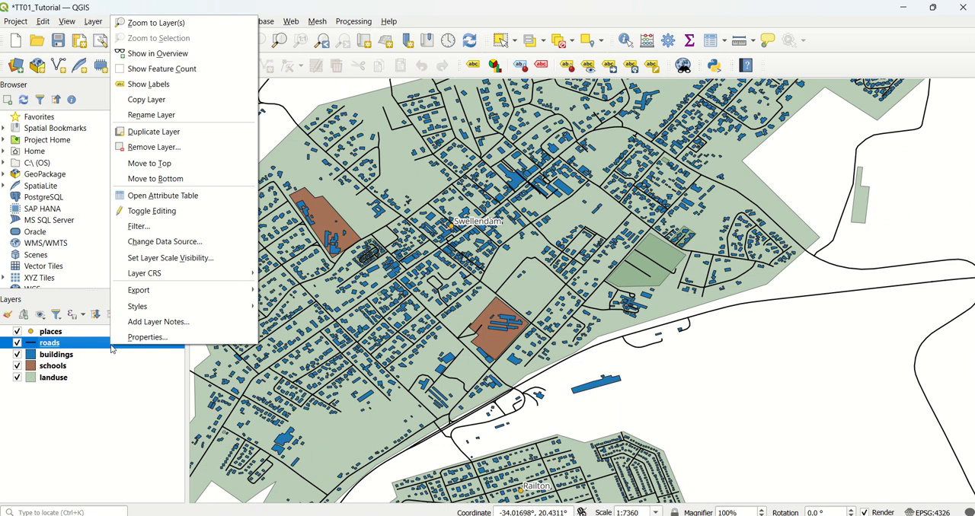
{"action": "left_click", "coordinate": [180, 228]}
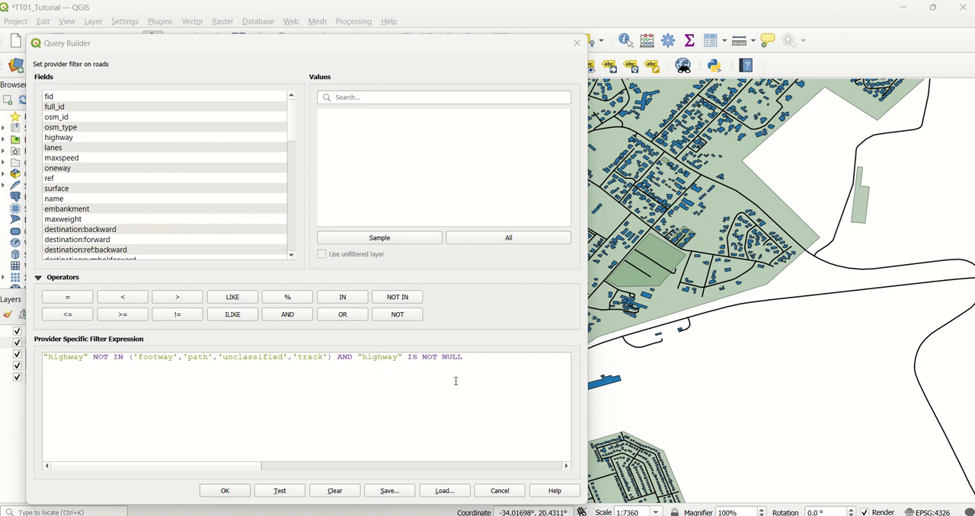
{"action": "left_click", "coordinate": [224, 490]}
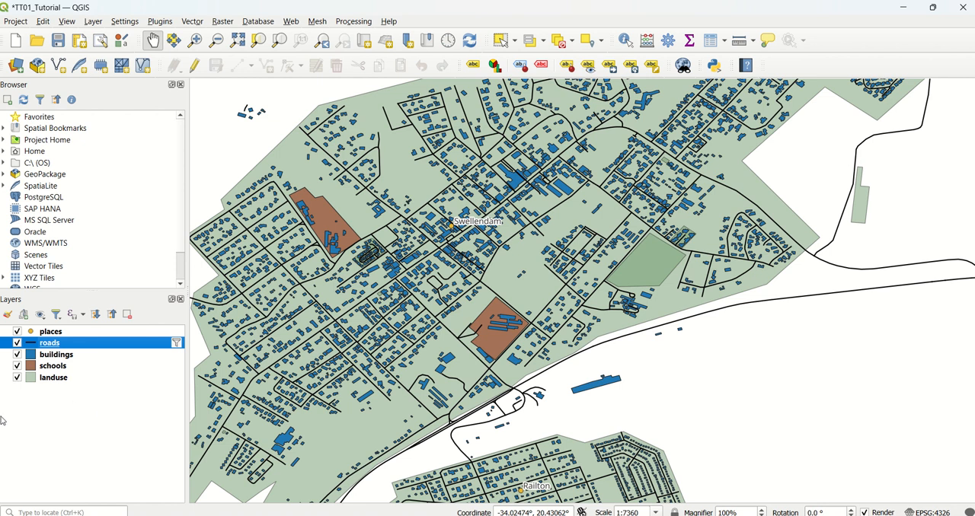
{"action": "left_click", "coordinate": [39, 421]}
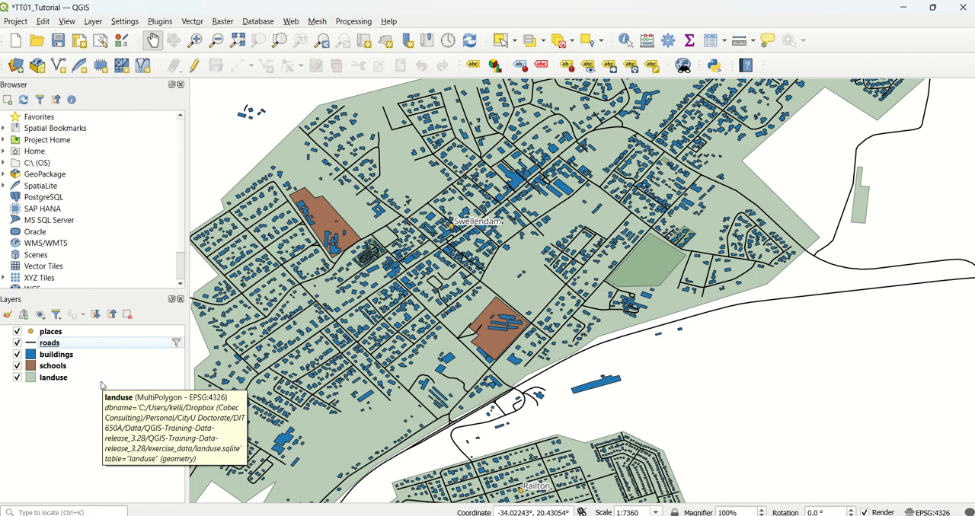
Start exporting the features of the buildings layer as a GeoPackage with the file name buildings_proj.
{"action": "left_click", "coordinate": [74, 358]}
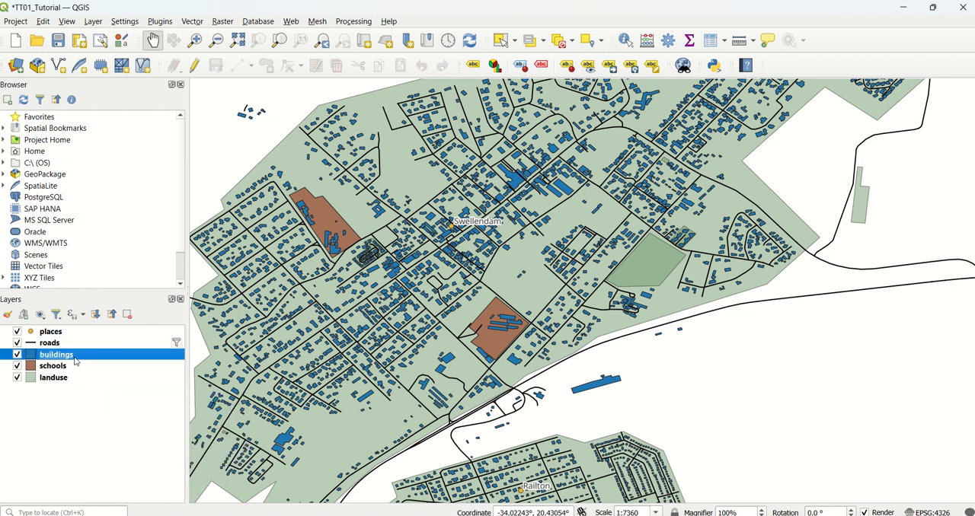
{"action": "right_click", "coordinate": [74, 362]}
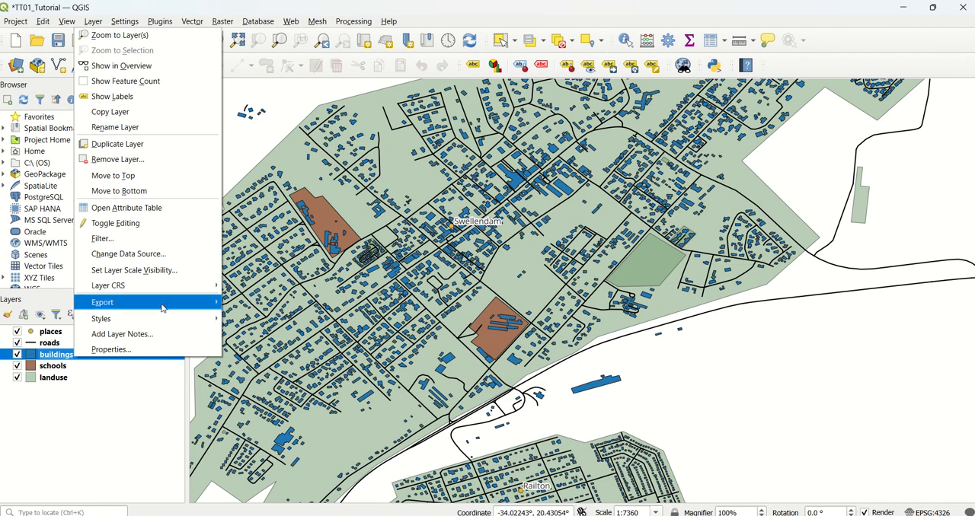
{"action": "mouse_move", "coordinate": [178, 303]}
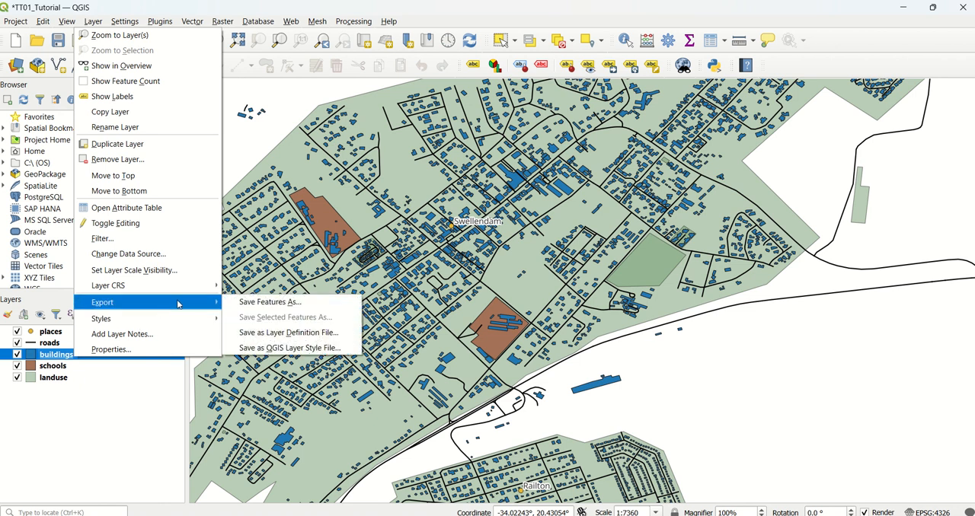
{"action": "left_click", "coordinate": [271, 303]}
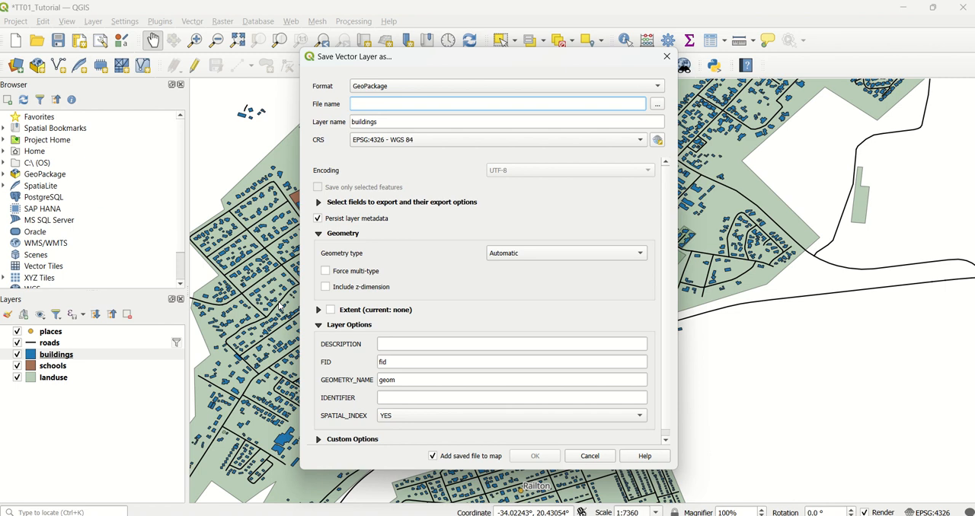
{"action": "type", "text": "buildings_proj"}
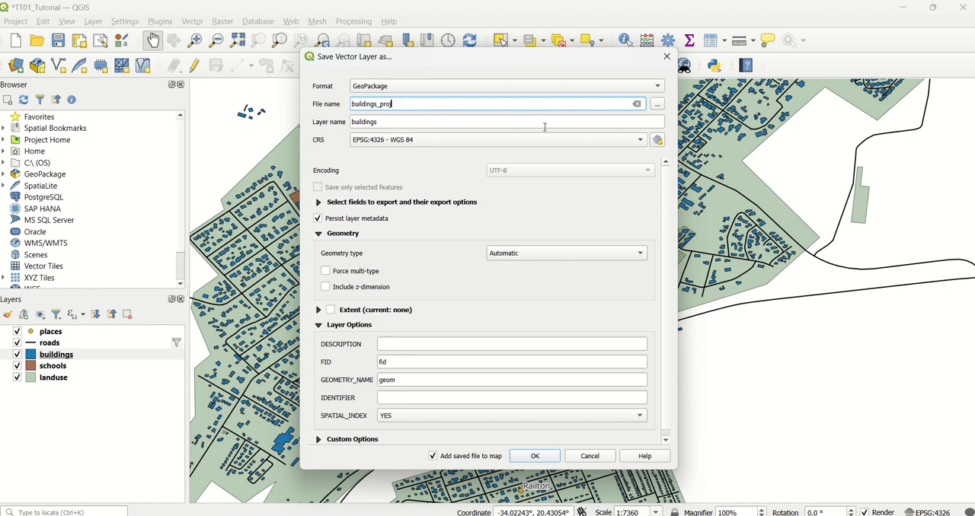
Set the coordinate reference system of the buildings export to EPSG:32734 - WGS 84 / UTM zone 34S.
{"action": "left_click", "coordinate": [658, 143]}
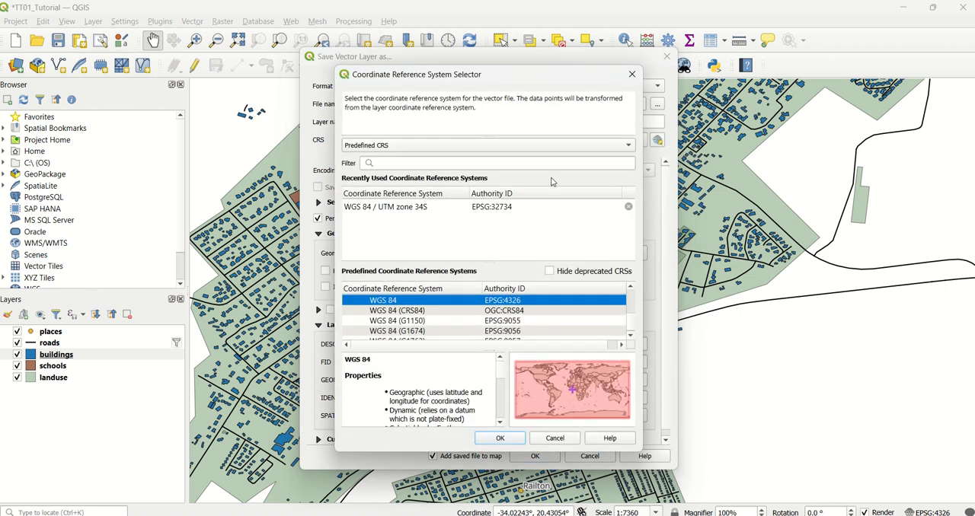
{"action": "left_click", "coordinate": [482, 163]}
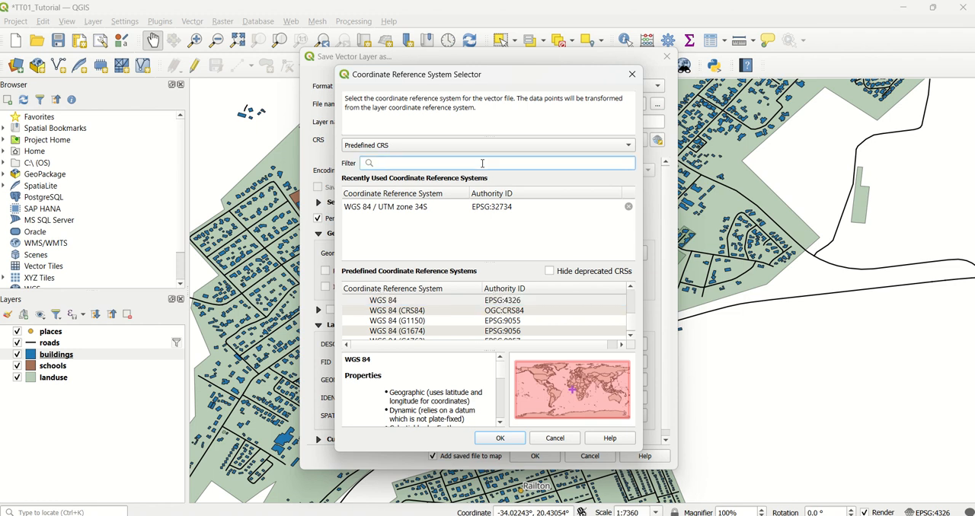
{"action": "left_click", "coordinate": [498, 207]}
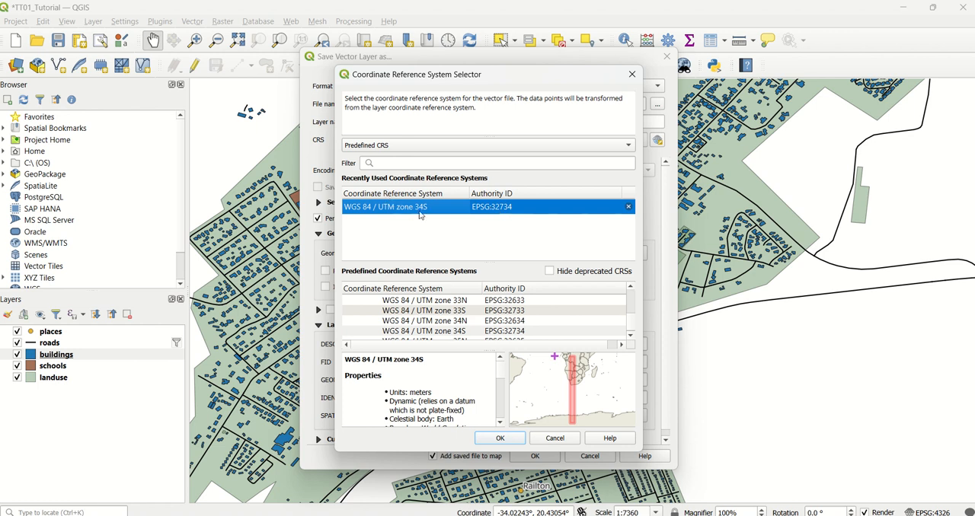
{"action": "left_click", "coordinate": [431, 163]}
{"action": "type", "text": "EP"}
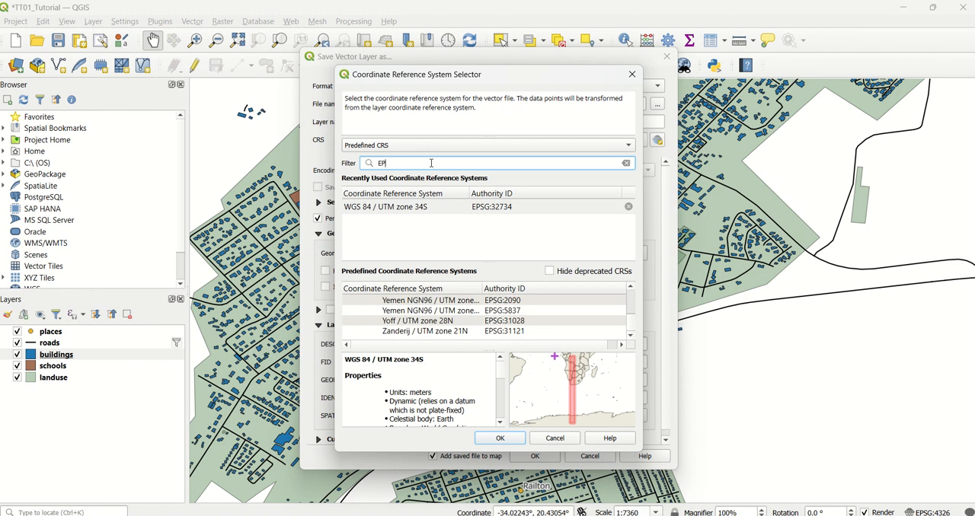
{"action": "type", "text": "SG:32"}
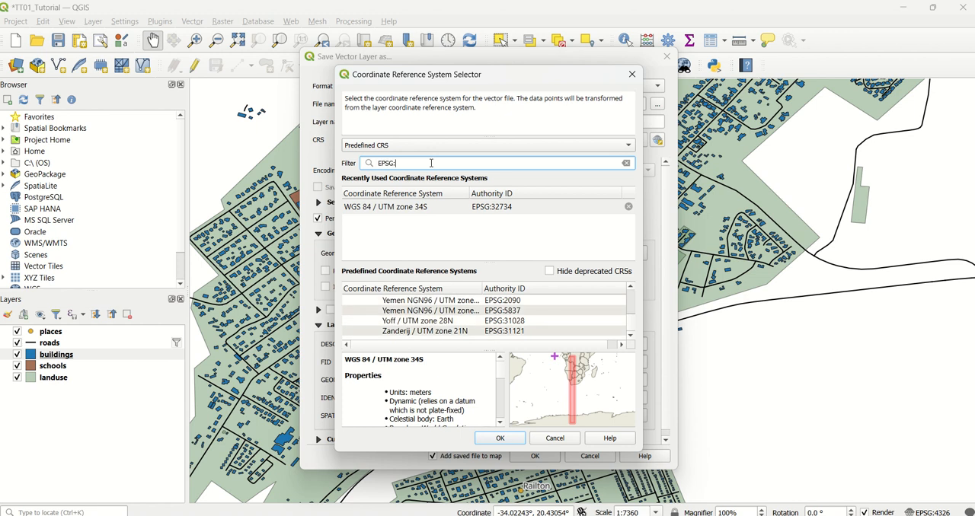
{"action": "left_click", "coordinate": [480, 207]}
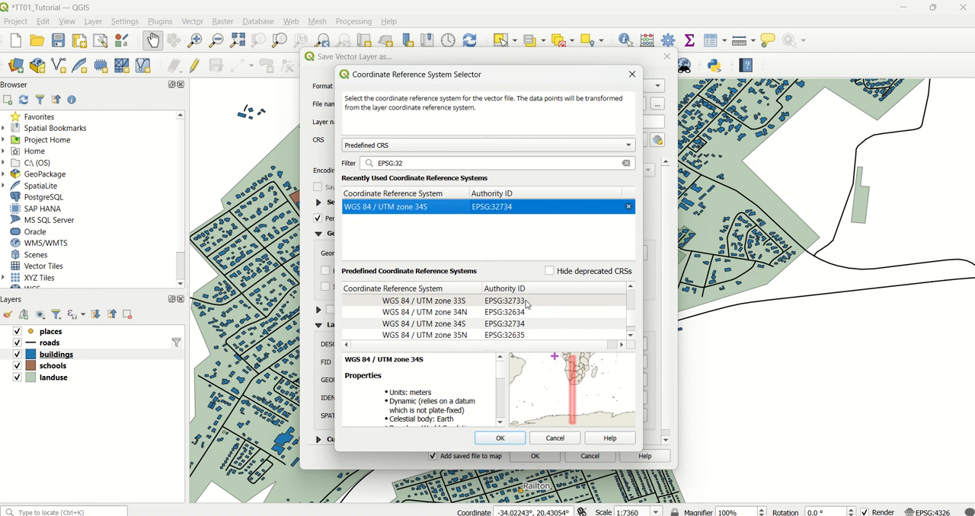
{"action": "left_click", "coordinate": [510, 440]}
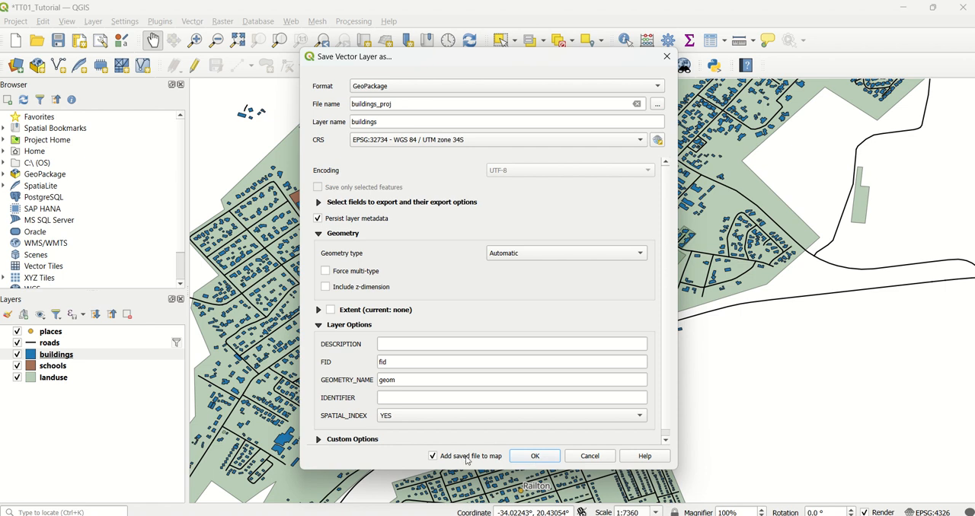
Save the reprojected buildings layer, adding it to the map, and hide the original buildings layer.
{"action": "left_click", "coordinate": [532, 457]}
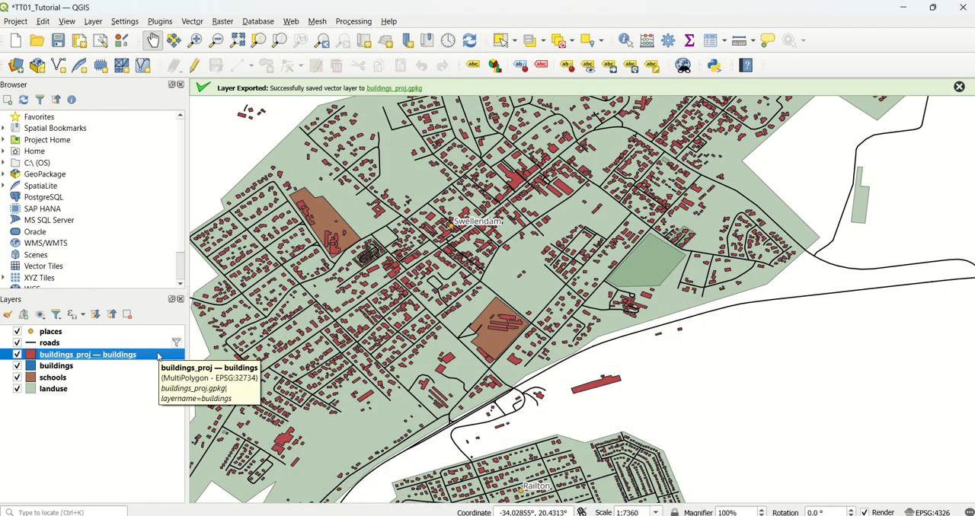
{"action": "left_click", "coordinate": [16, 367]}
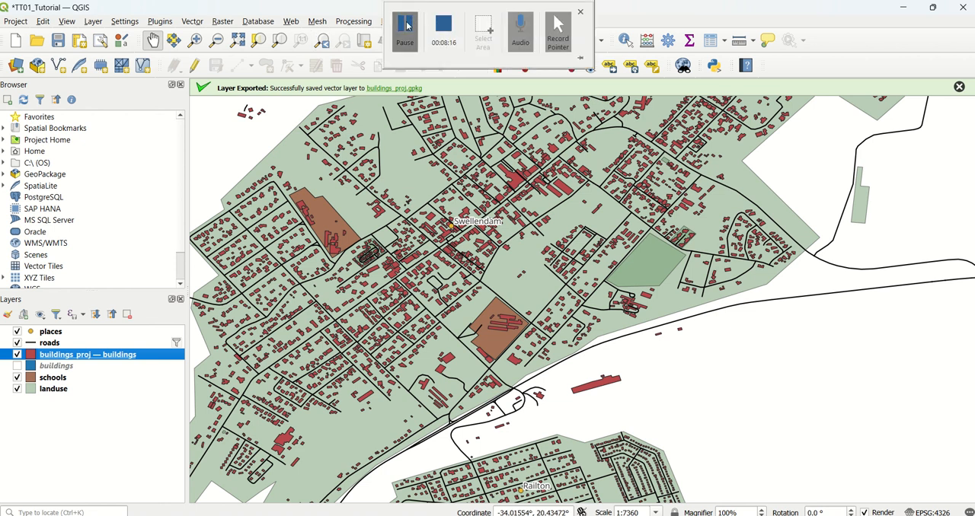
{"action": "left_click", "coordinate": [404, 27]}
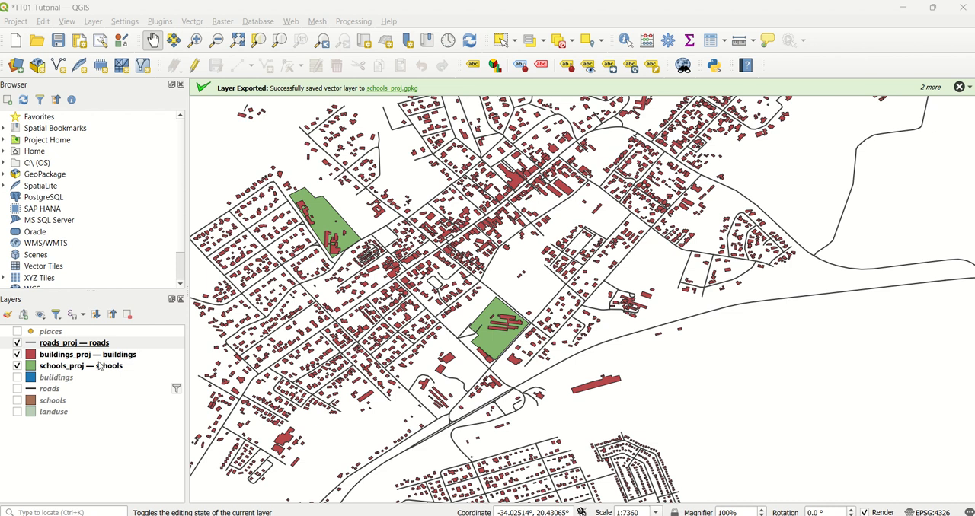
Show the Processing Toolbox and open the Buffer algorithm from Vector geometry with the roads_proj layer as input.
{"action": "left_click", "coordinate": [352, 22]}
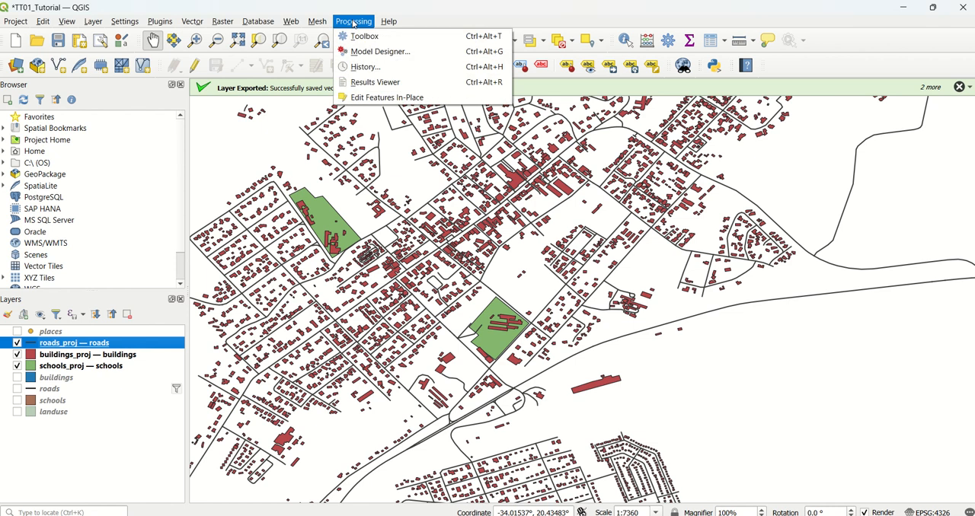
{"action": "left_click", "coordinate": [364, 36]}
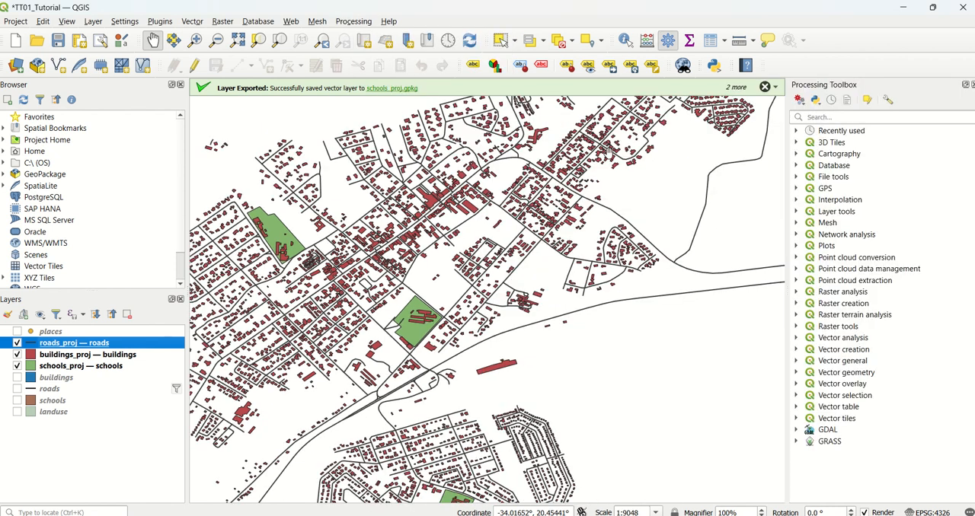
{"action": "left_click", "coordinate": [797, 376]}
{"action": "scroll", "coordinate": [910, 337], "scroll_direction": "down", "scroll_amount": 2}
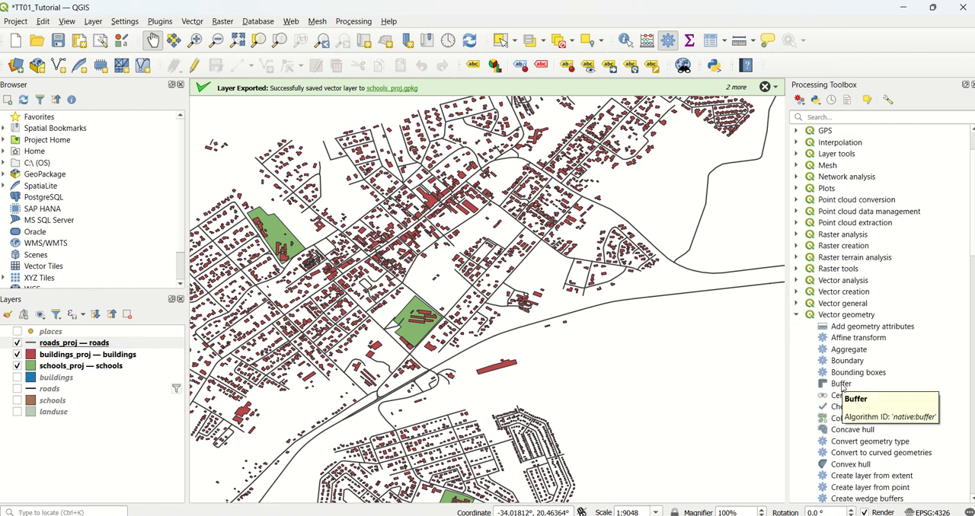
{"action": "double_click", "coordinate": [842, 385]}
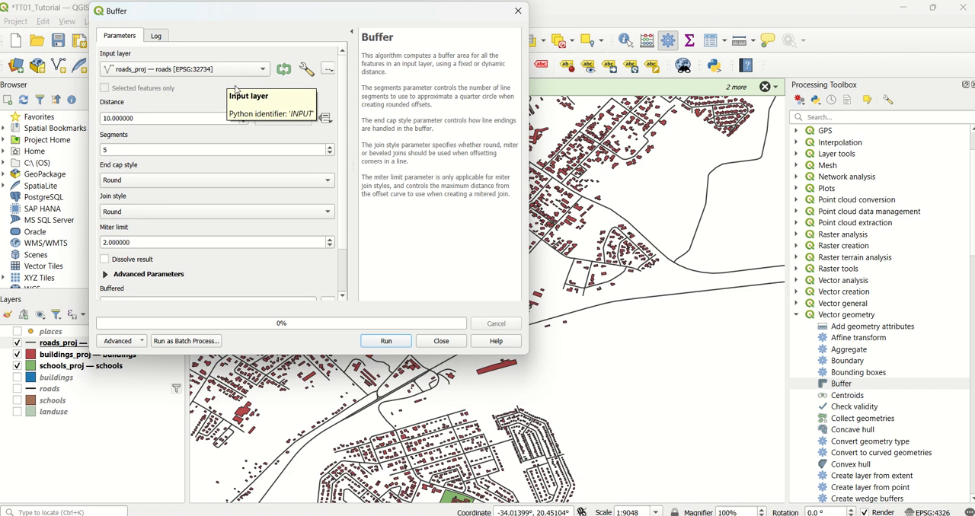
Set the roads buffer distance to 50 meters and enable dissolving the result.
{"action": "left_click", "coordinate": [176, 122]}
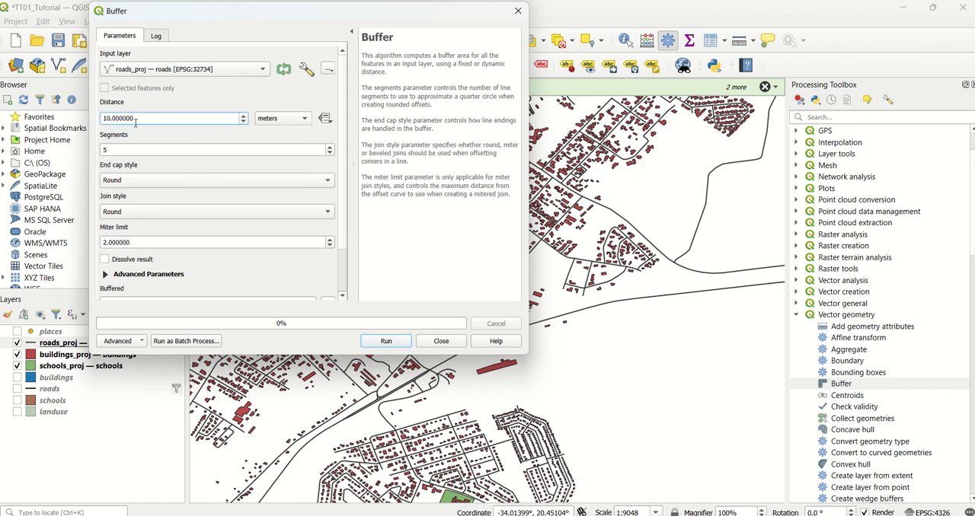
{"action": "key", "text": "ctrl+a"}
{"action": "type", "text": "50"}
{"action": "left_click", "coordinate": [105, 259]}
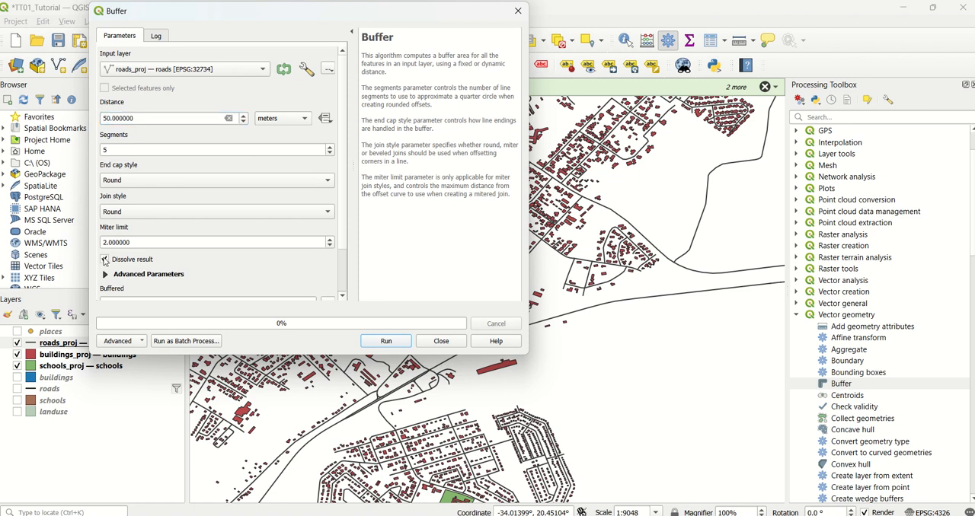
{"action": "scroll", "coordinate": [175, 267], "scroll_direction": "down", "scroll_amount": 3}
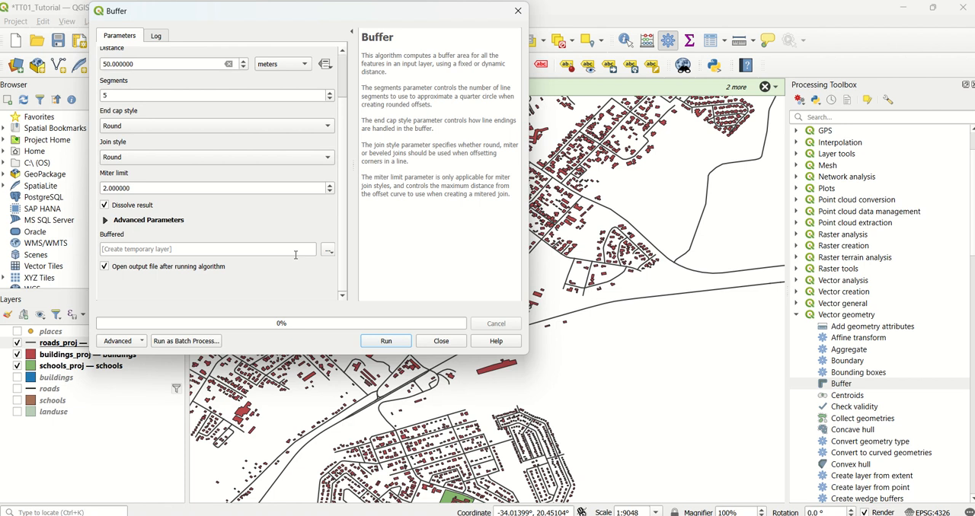
Set the roads buffer output to a new GeoPackage file named vec_analysis in the exercise_data folder.
{"action": "left_click", "coordinate": [329, 251]}
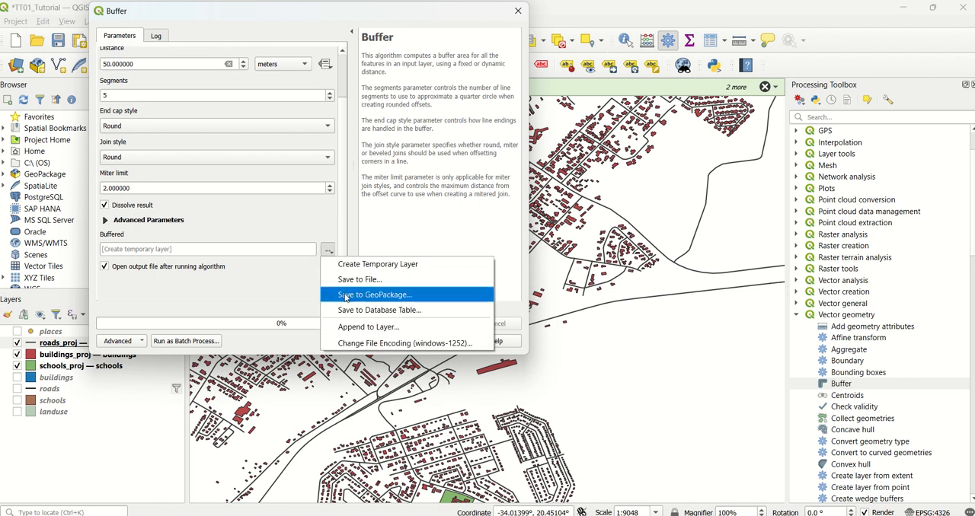
{"action": "left_click", "coordinate": [261, 282]}
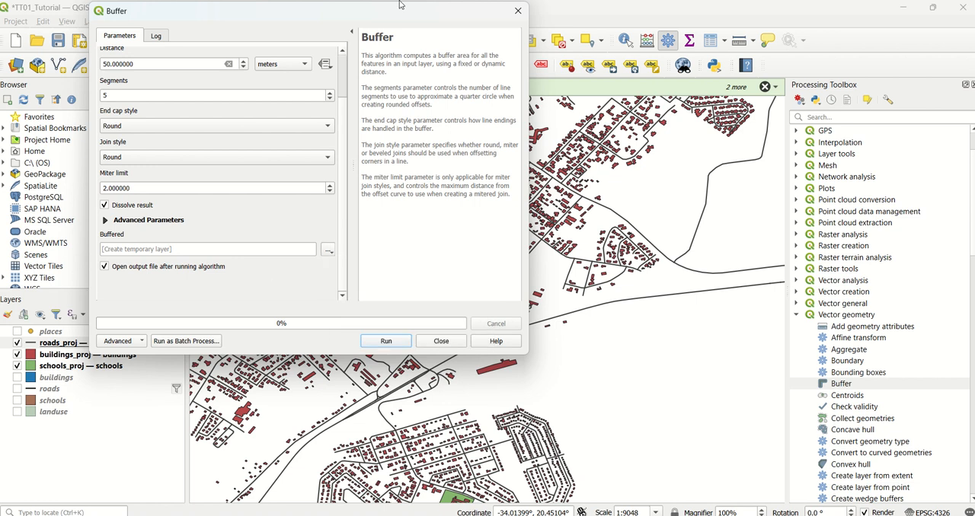
{"action": "mouse_move", "coordinate": [398, 4]}
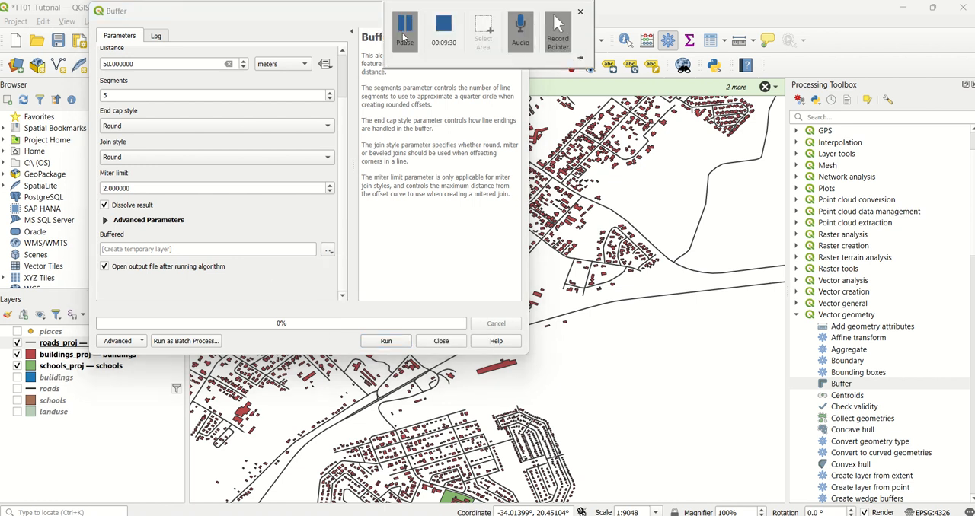
{"action": "left_click", "coordinate": [327, 249]}
{"action": "left_click", "coordinate": [371, 296]}
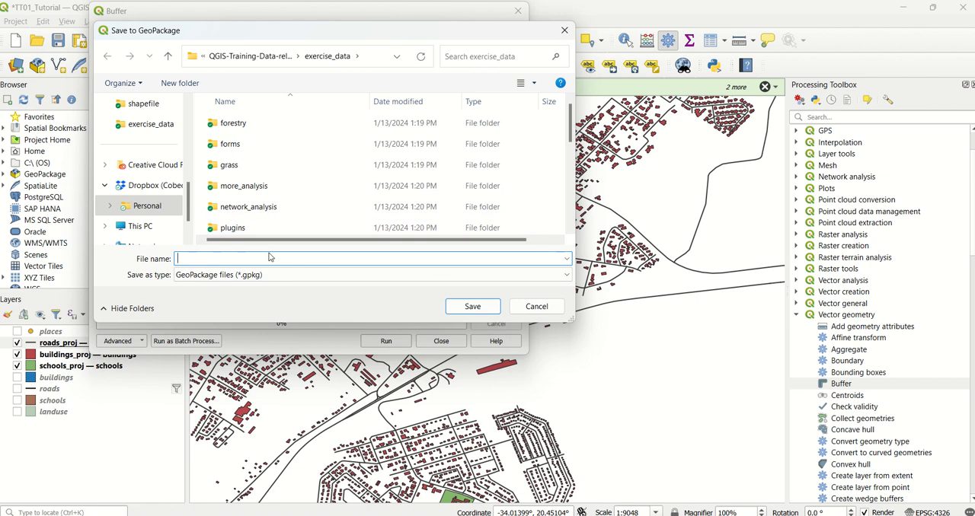
{"action": "type", "text": "vec"}
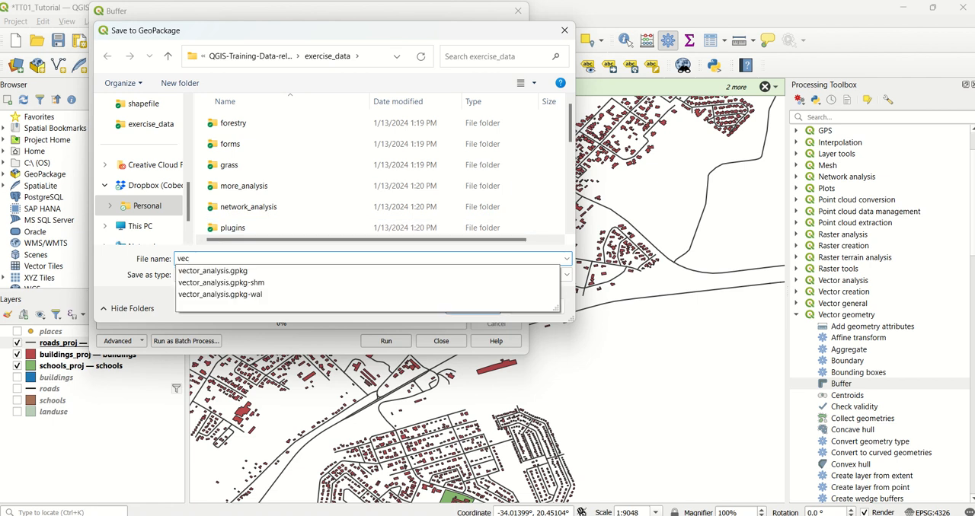
{"action": "type", "text": "_analysis"}
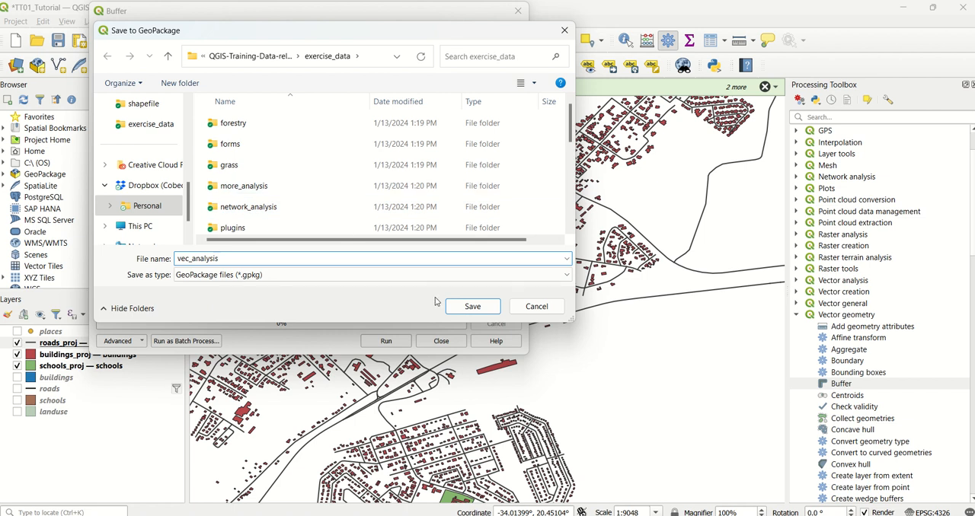
{"action": "left_click", "coordinate": [473, 306]}
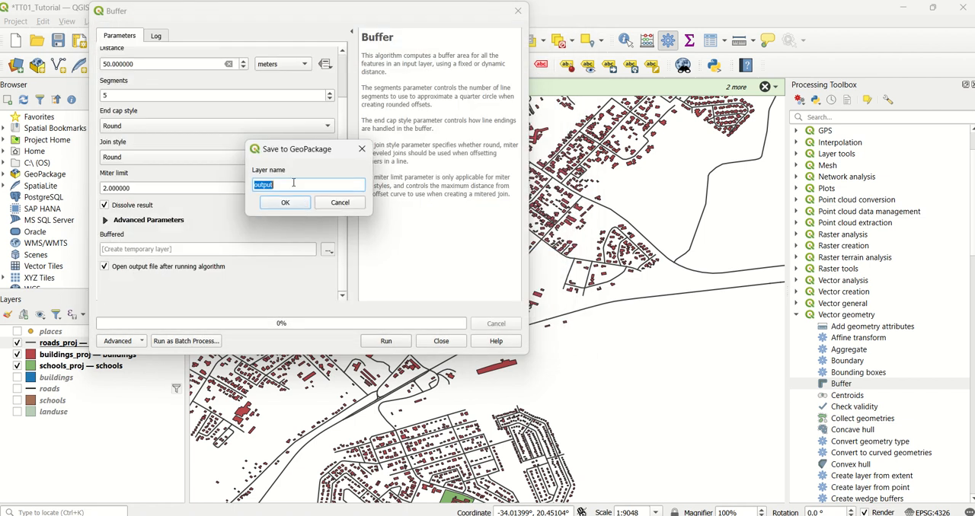
Name the output layer buff_roads, run the roads buffer, and close the Buffer dialog.
{"action": "type", "text": "raods"}
{"action": "key", "text": "BackSpace"}
{"action": "key", "text": "BackSpace"}
{"action": "key", "text": "BackSpace"}
{"action": "key", "text": "BackSpace"}
{"action": "key", "text": "BackSpace"}
{"action": "type", "text": "buff_roads"}
{"action": "left_click", "coordinate": [293, 204]}
{"action": "scroll", "coordinate": [295, 207], "scroll_direction": "up", "scroll_amount": 2}
{"action": "scroll", "coordinate": [294, 207], "scroll_direction": "down", "scroll_amount": 3}
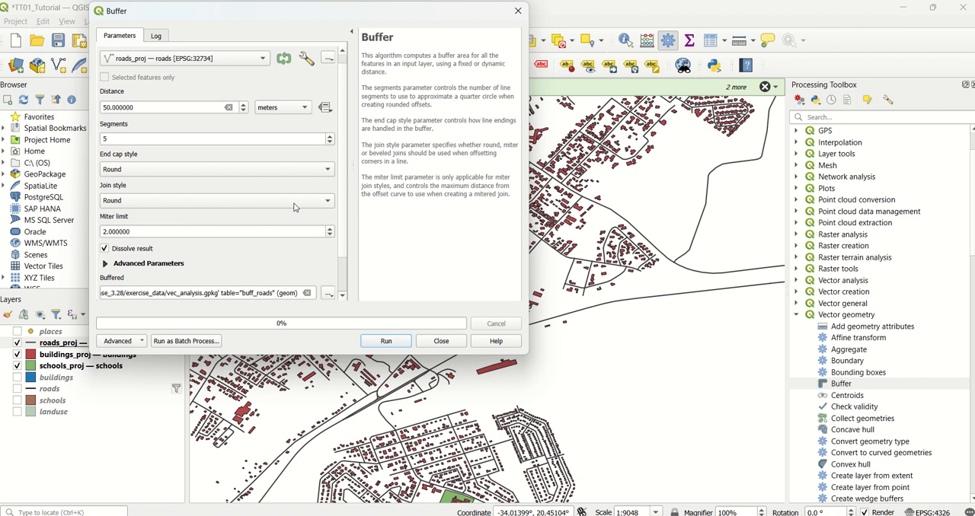
{"action": "left_click", "coordinate": [401, 344]}
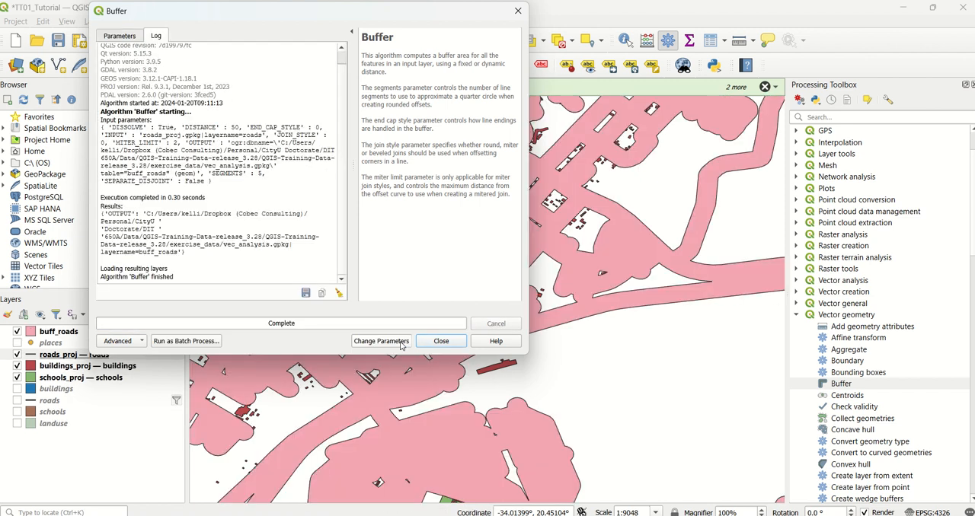
{"action": "left_click", "coordinate": [442, 342]}
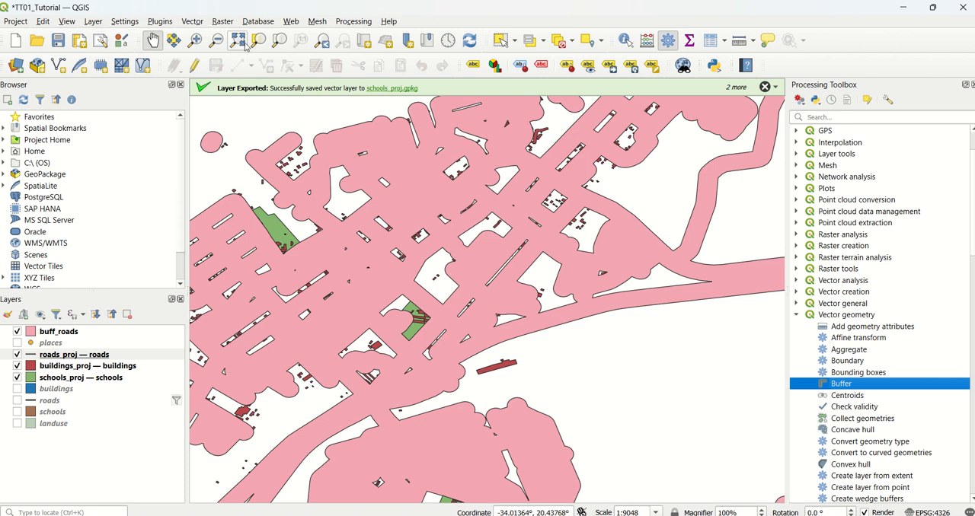
Set up a Buffer of the schools_proj layer with a distance of 1 kilometer.
{"action": "mouse_move", "coordinate": [401, 4]}
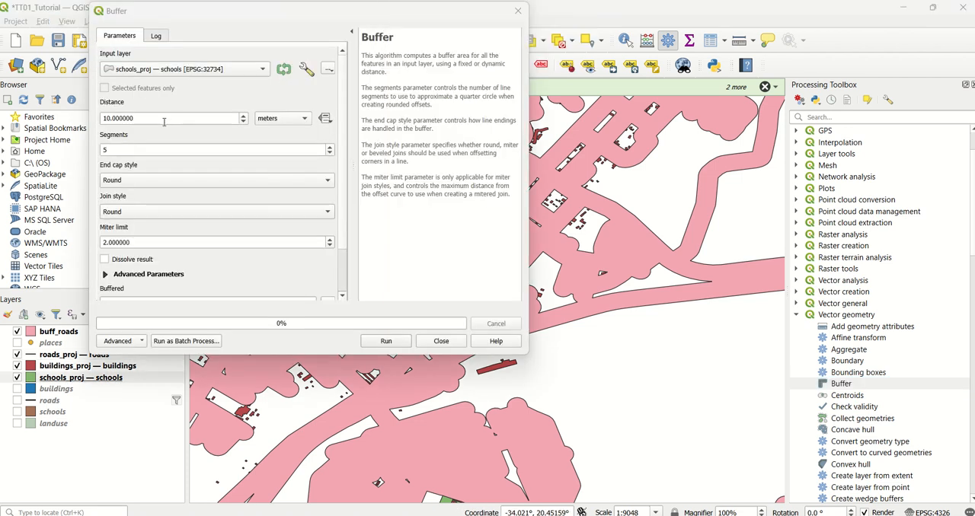
{"action": "double_click", "coordinate": [165, 122]}
{"action": "type", "text": "1"}
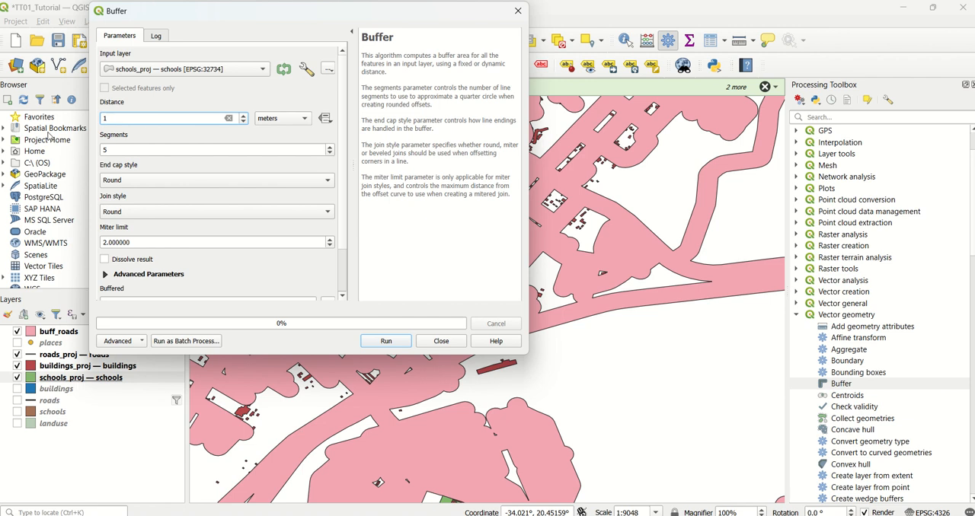
{"action": "left_click", "coordinate": [272, 122]}
{"action": "left_click", "coordinate": [273, 132]}
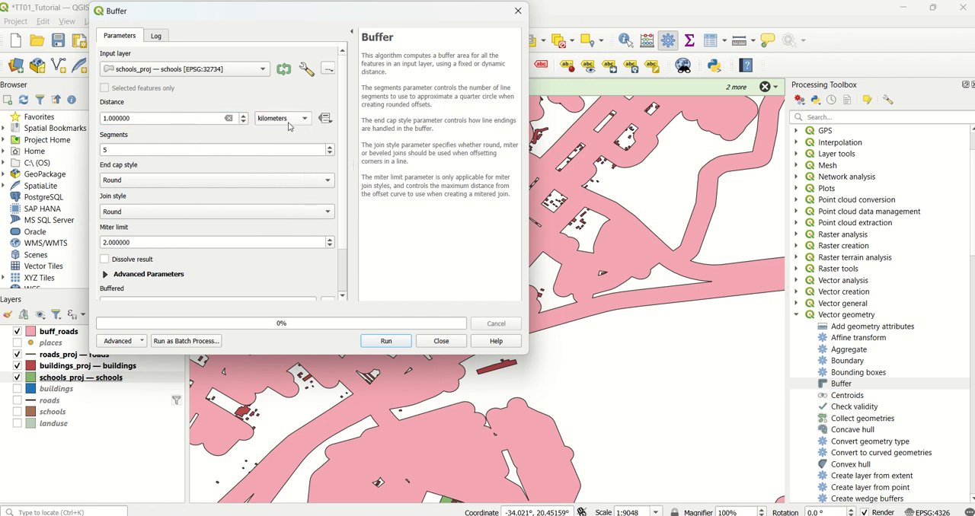
{"action": "double_click", "coordinate": [227, 149]}
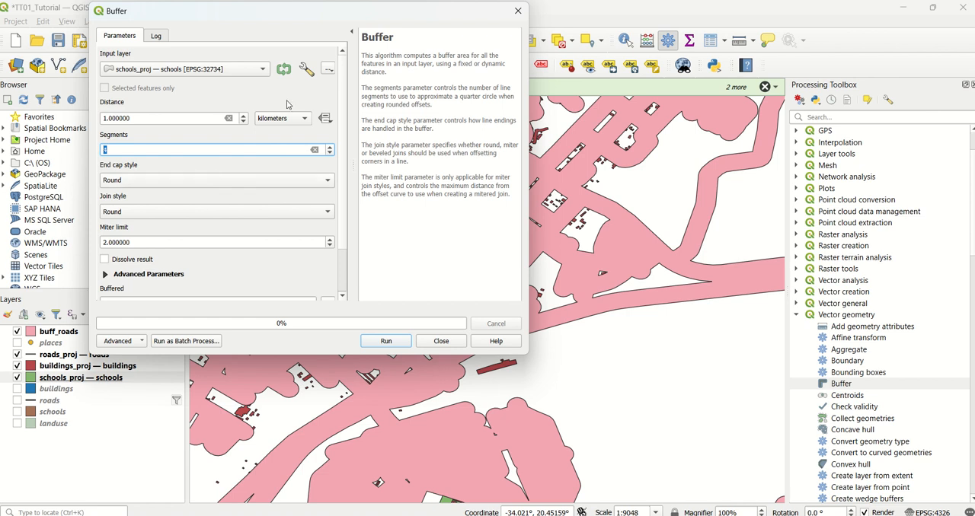
{"action": "mouse_move", "coordinate": [355, 4]}
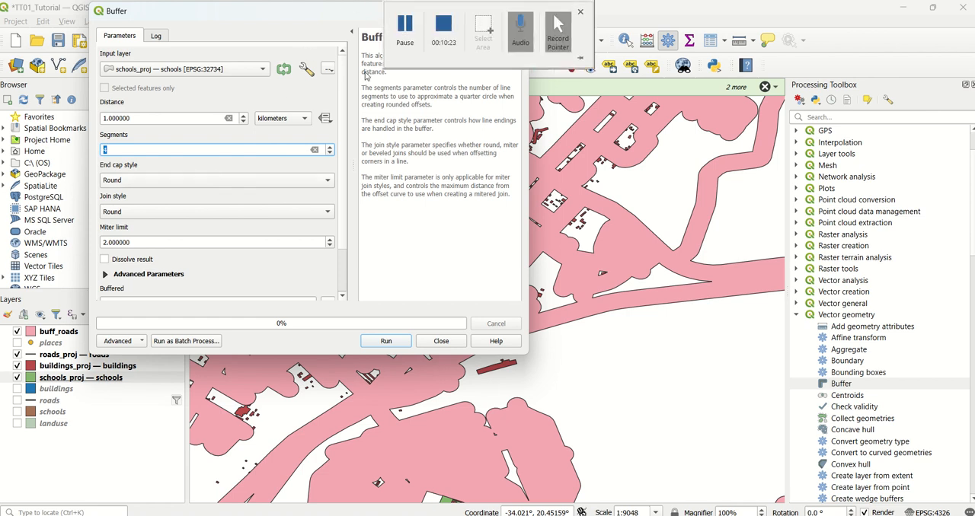
{"action": "left_click", "coordinate": [405, 34]}
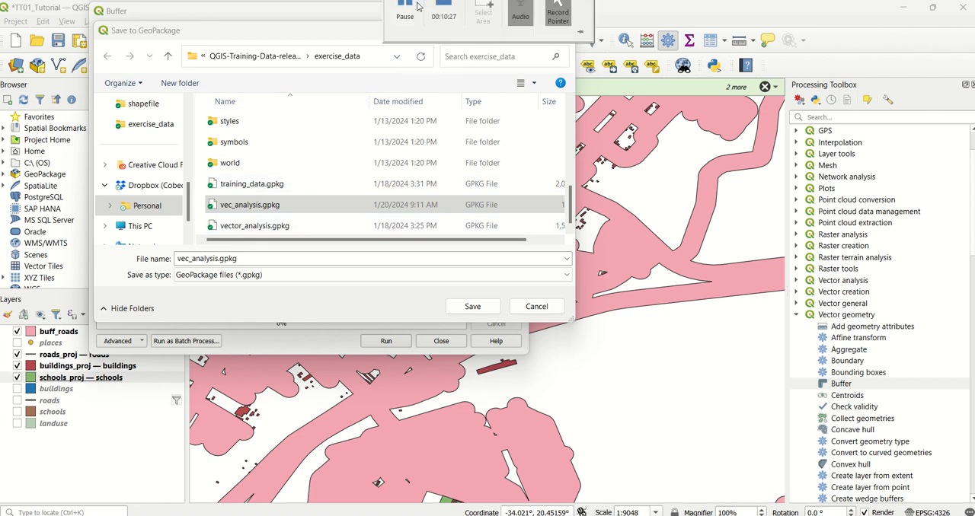
{"action": "left_click", "coordinate": [405, 38]}
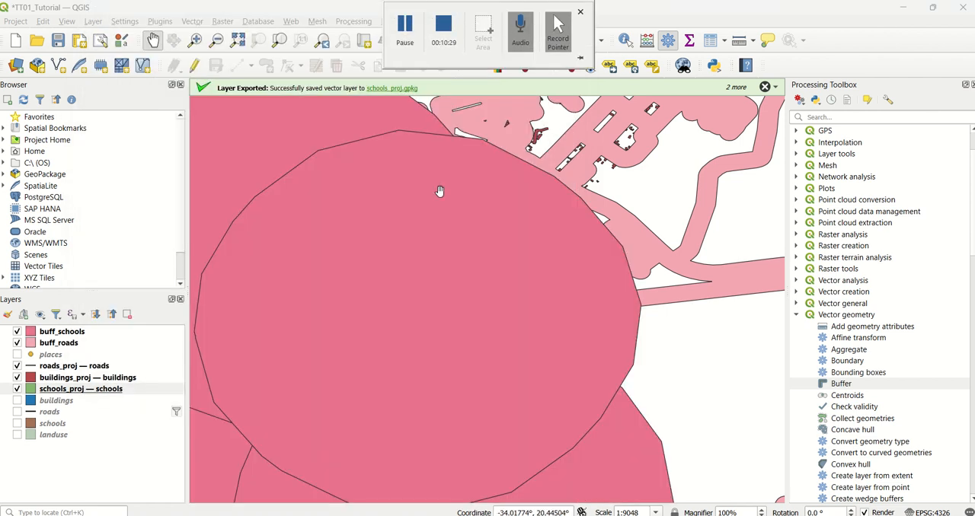
{"action": "scroll", "coordinate": [444, 205], "scroll_direction": "down", "scroll_amount": 1}
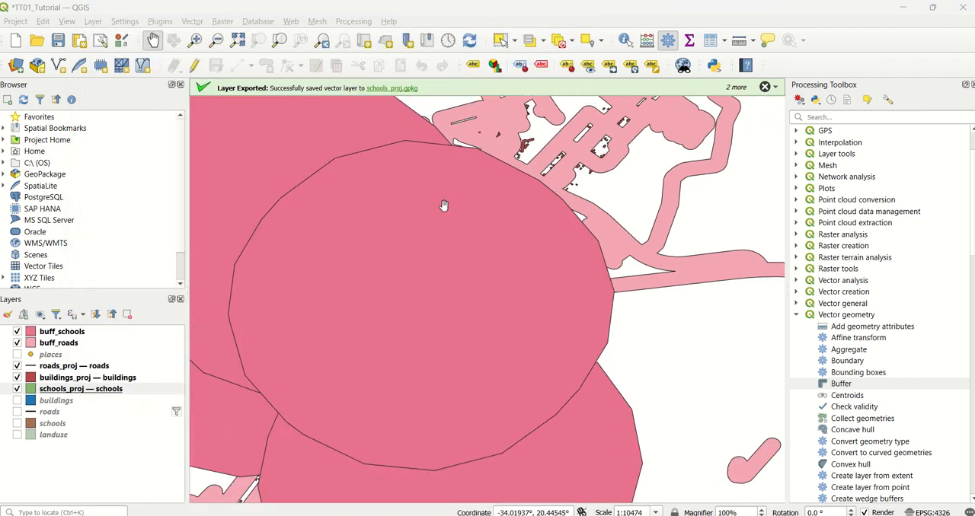
Find and open the Intersection algorithm, with buff_schools as the input layer and buff_roads as the overlay layer.
{"action": "left_click", "coordinate": [796, 316]}
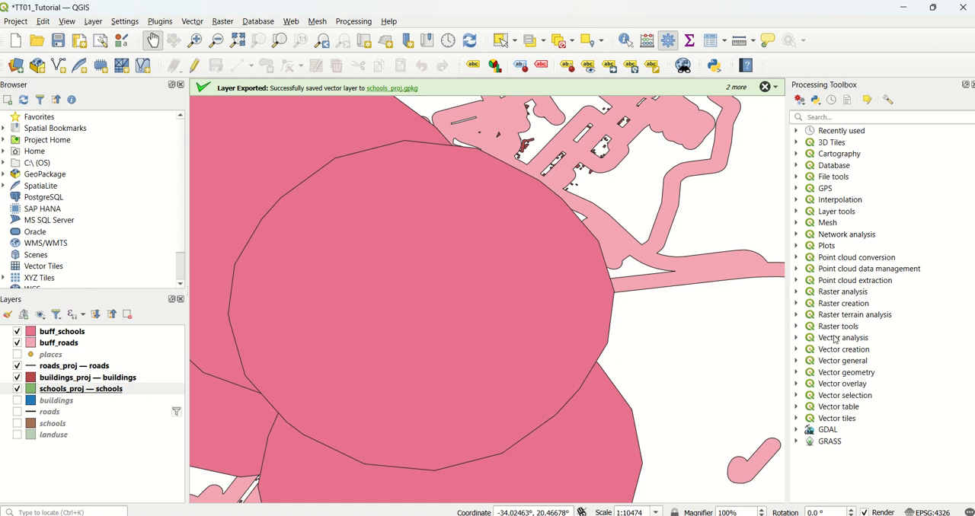
{"action": "left_click", "coordinate": [854, 117]}
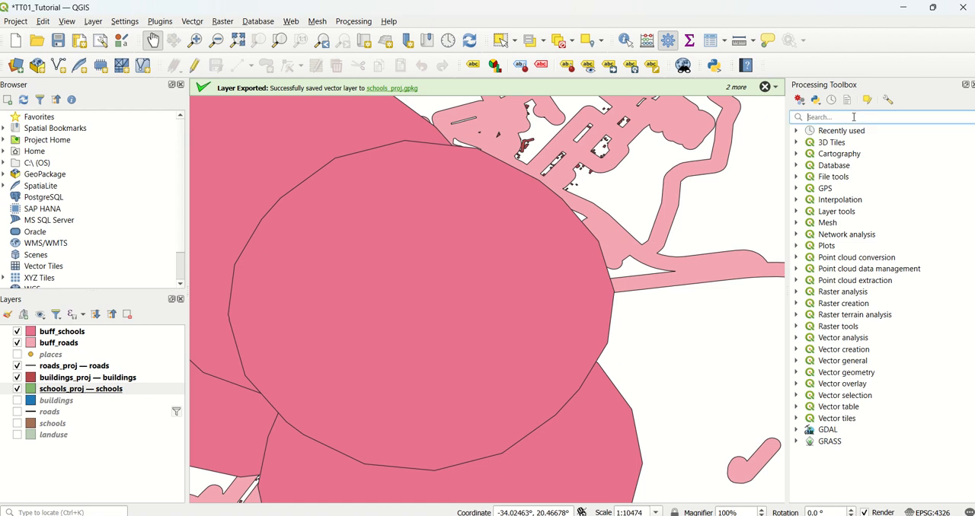
{"action": "type", "text": "inters"}
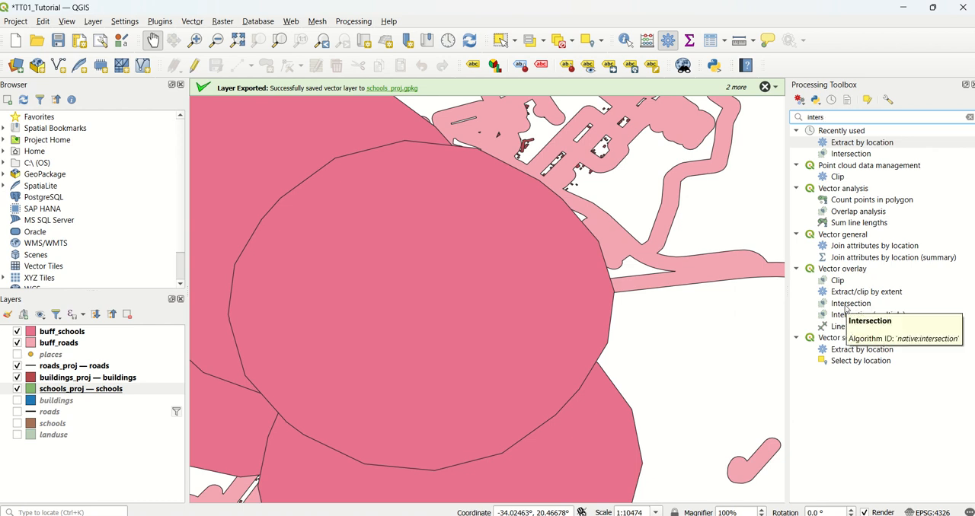
{"action": "double_click", "coordinate": [850, 303]}
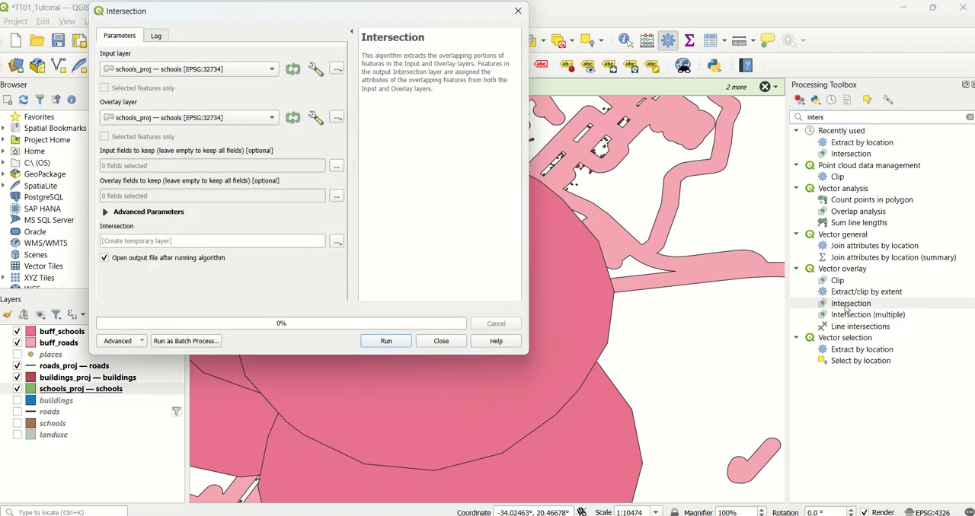
{"action": "left_click", "coordinate": [246, 64]}
{"action": "left_click", "coordinate": [196, 25]}
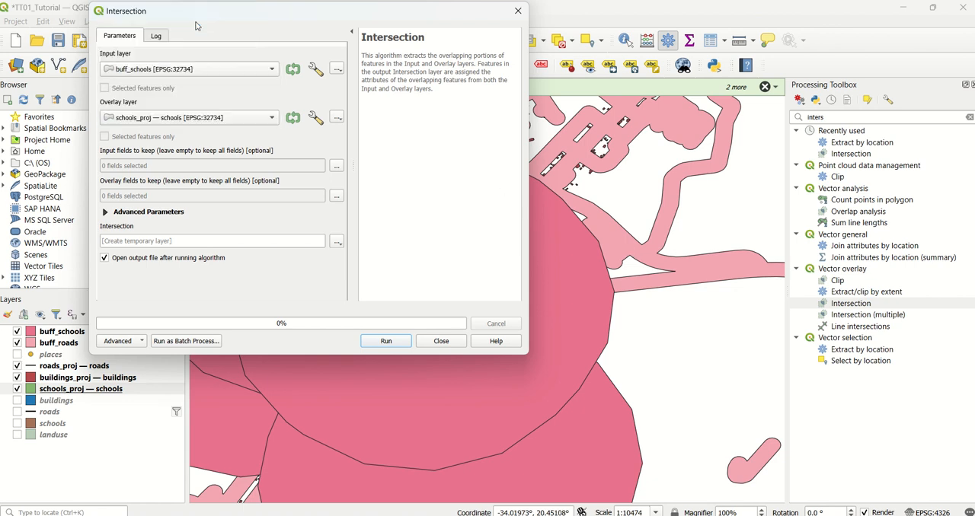
{"action": "left_click", "coordinate": [221, 119]}
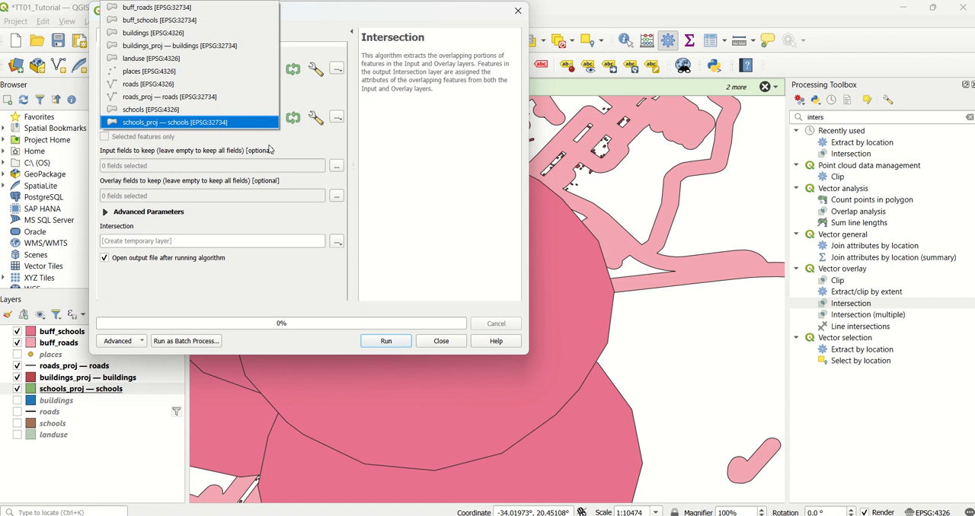
{"action": "left_click", "coordinate": [202, 9]}
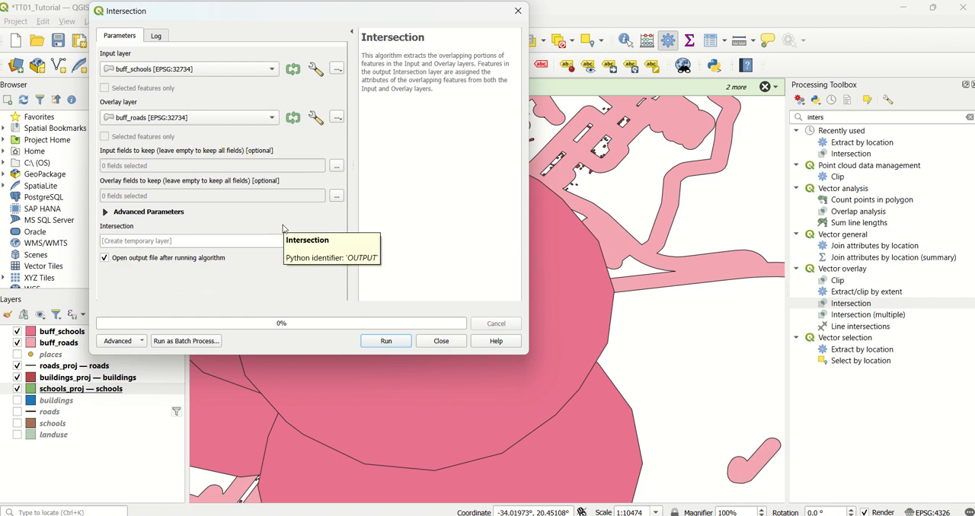
Set the intersection output to a layer named int_school_roads in the existing vec_analysis.gpkg GeoPackage.
{"action": "left_click", "coordinate": [333, 245]}
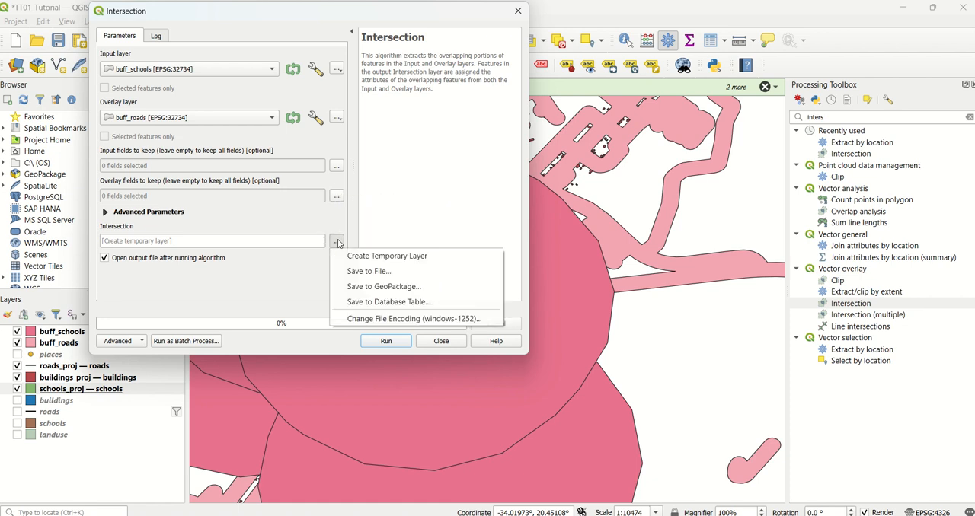
{"action": "left_click", "coordinate": [373, 285]}
{"action": "scroll", "coordinate": [322, 191], "scroll_direction": "down", "scroll_amount": 4}
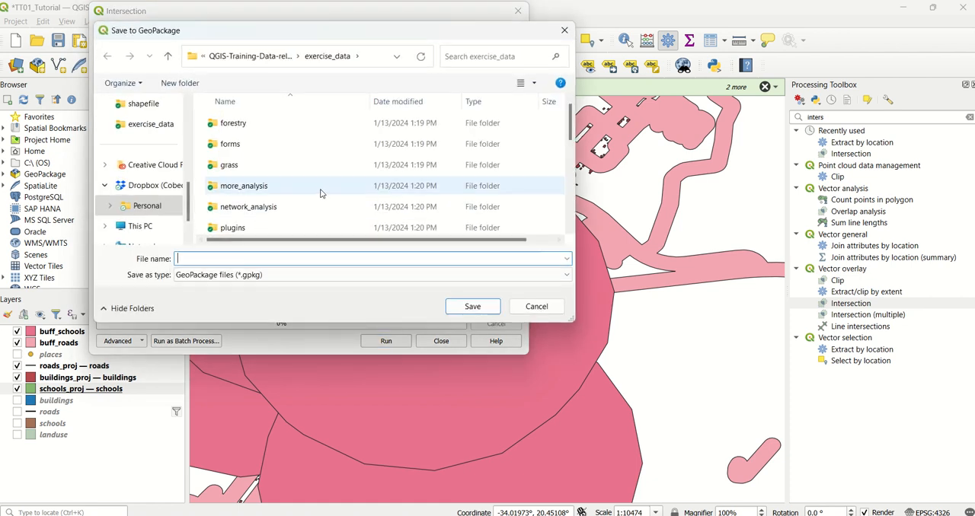
{"action": "left_click", "coordinate": [320, 205]}
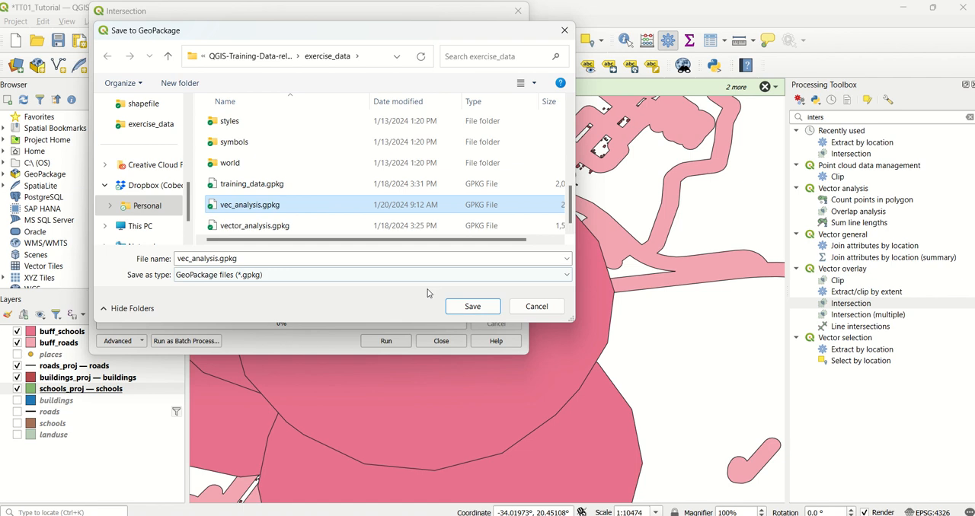
{"action": "left_click", "coordinate": [472, 306]}
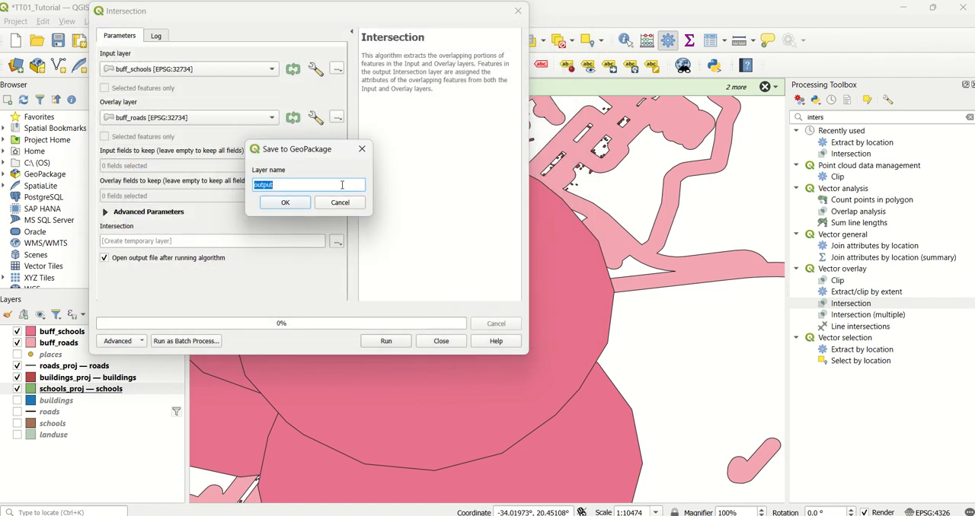
{"action": "key", "text": "BackSpace"}
{"action": "left_click", "coordinate": [284, 203]}
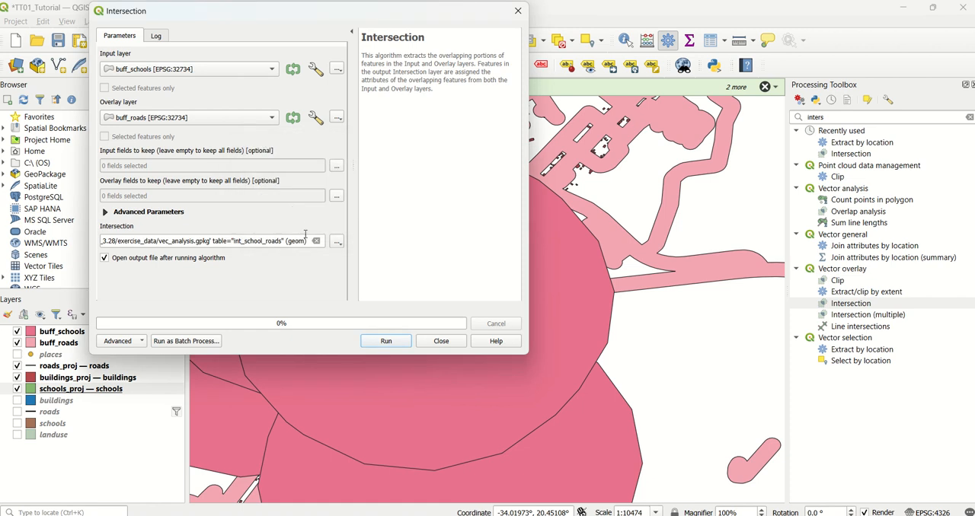
Run the intersection, close its dialog, and hide the buff_schools and buff_roads layers.
{"action": "left_click", "coordinate": [386, 341]}
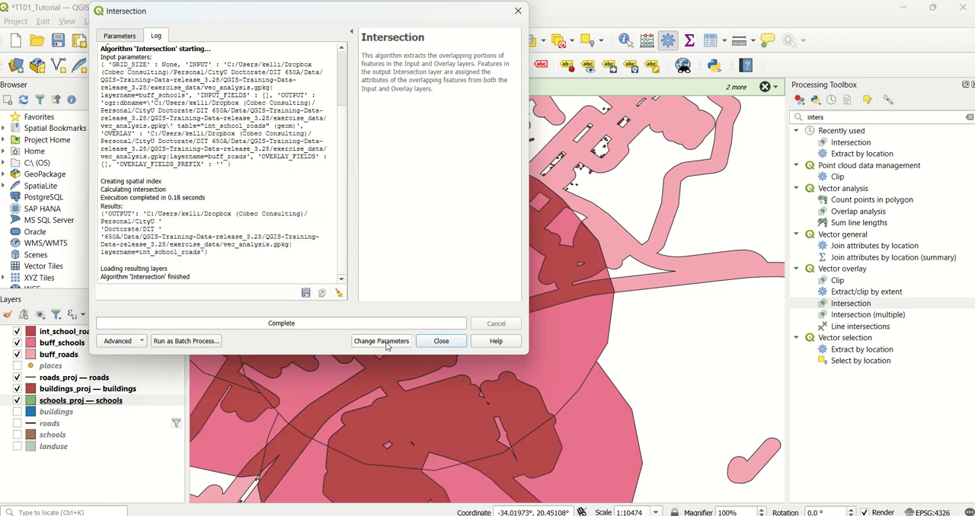
{"action": "left_click", "coordinate": [440, 341]}
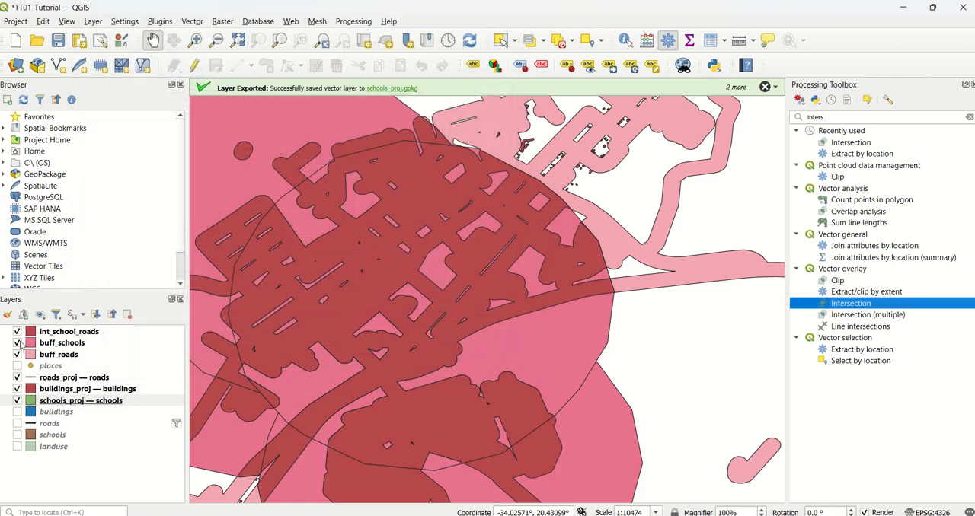
{"action": "left_click", "coordinate": [17, 343]}
{"action": "left_click", "coordinate": [16, 354]}
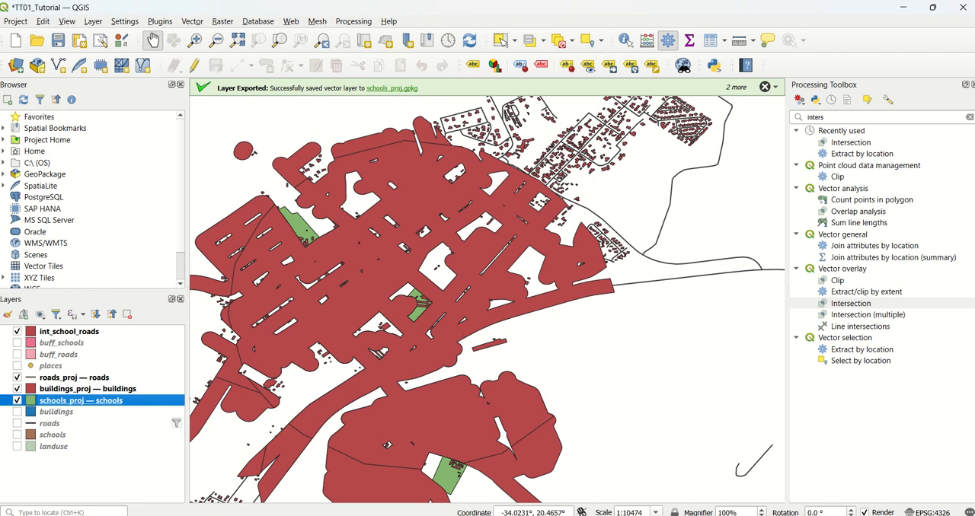
Clear the algorithm search and open Extract by location from the vector selection algorithms.
{"action": "left_click", "coordinate": [969, 117]}
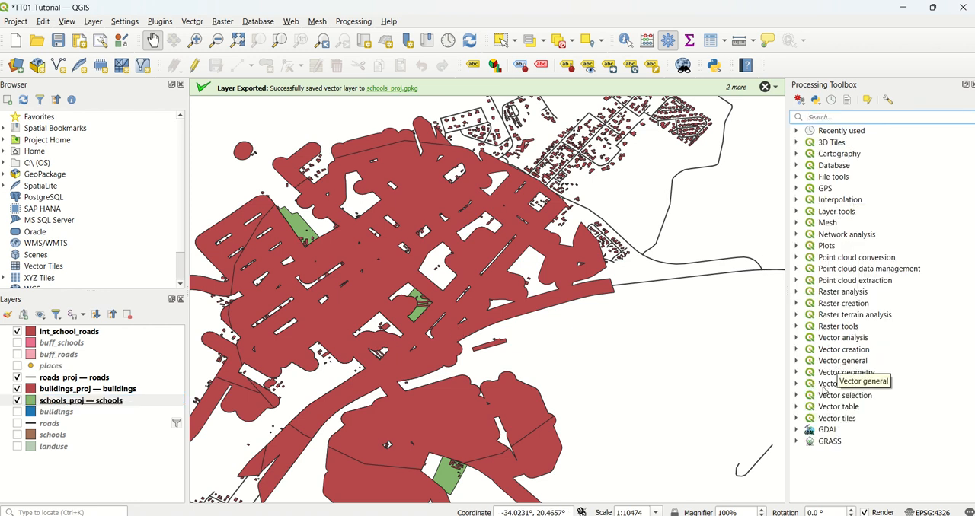
{"action": "left_click", "coordinate": [796, 396]}
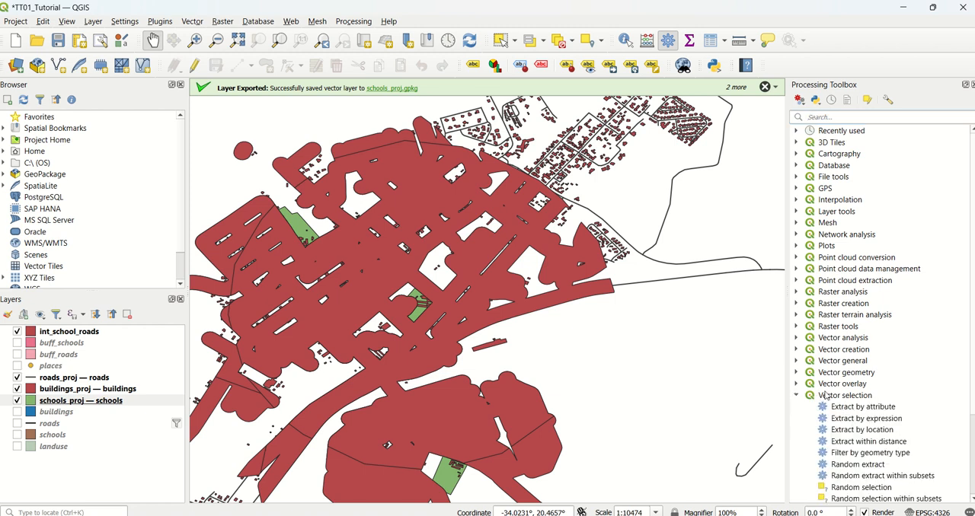
{"action": "scroll", "coordinate": [879, 392], "scroll_direction": "down", "scroll_amount": 1}
{"action": "scroll", "coordinate": [880, 391], "scroll_direction": "down", "scroll_amount": 1}
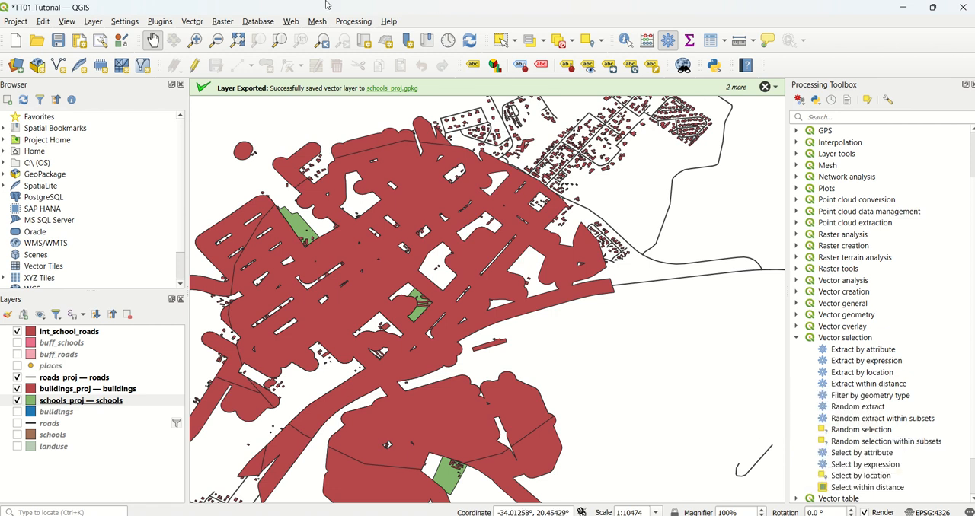
{"action": "mouse_move", "coordinate": [328, 2]}
{"action": "left_click", "coordinate": [404, 36]}
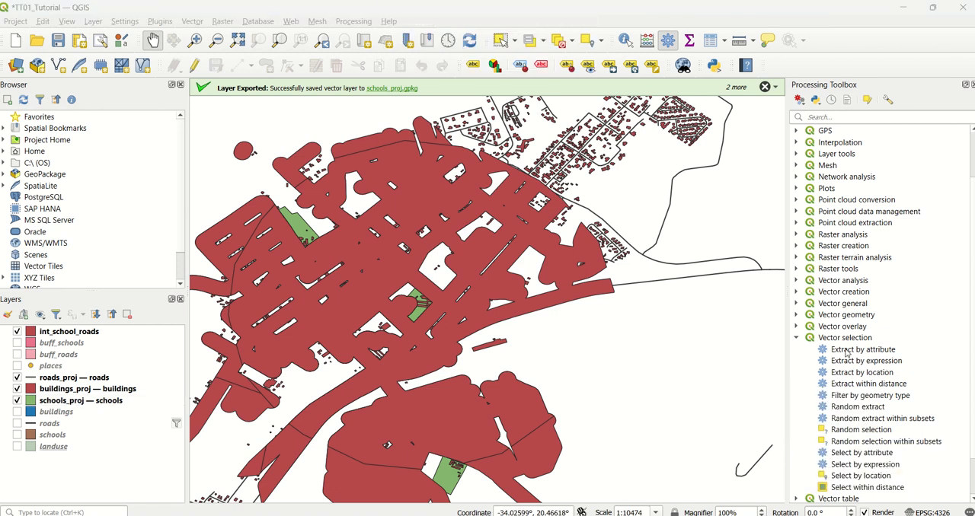
{"action": "double_click", "coordinate": [862, 372]}
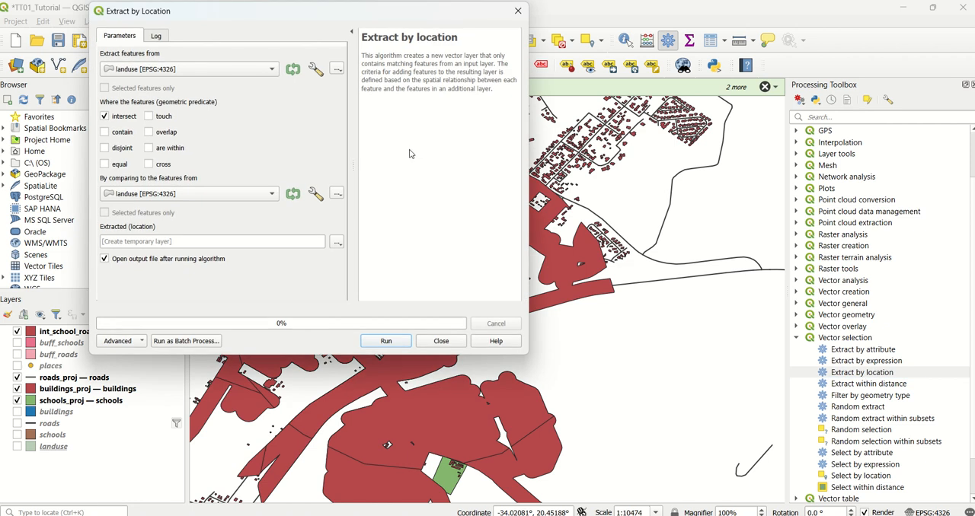
Set the extraction to take features from buildings_proj by comparing them to the features of int_school_roads.
{"action": "left_click", "coordinate": [272, 70]}
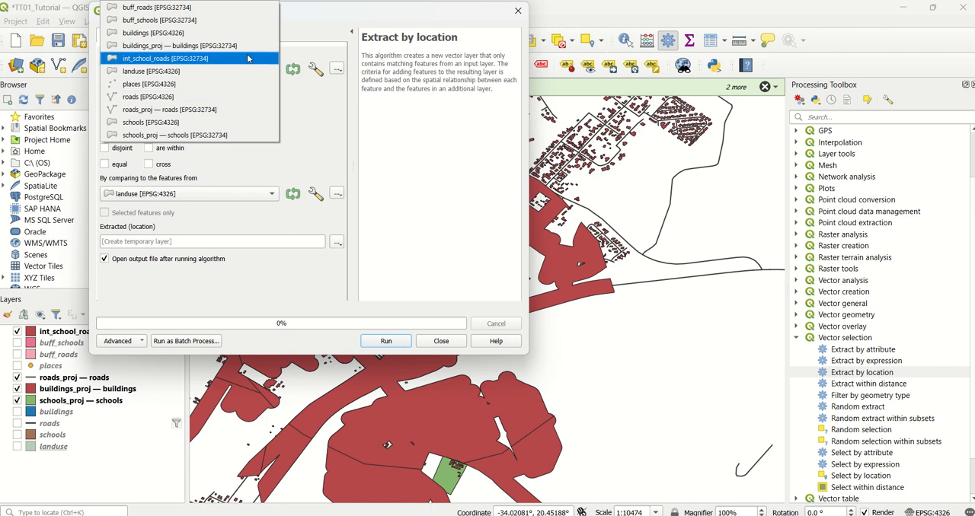
{"action": "left_click", "coordinate": [247, 47]}
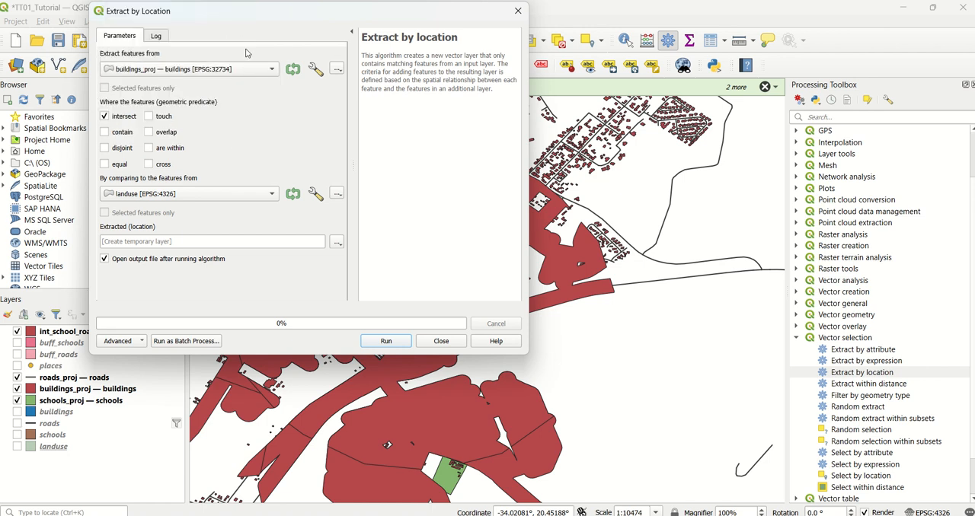
{"action": "left_click", "coordinate": [272, 197]}
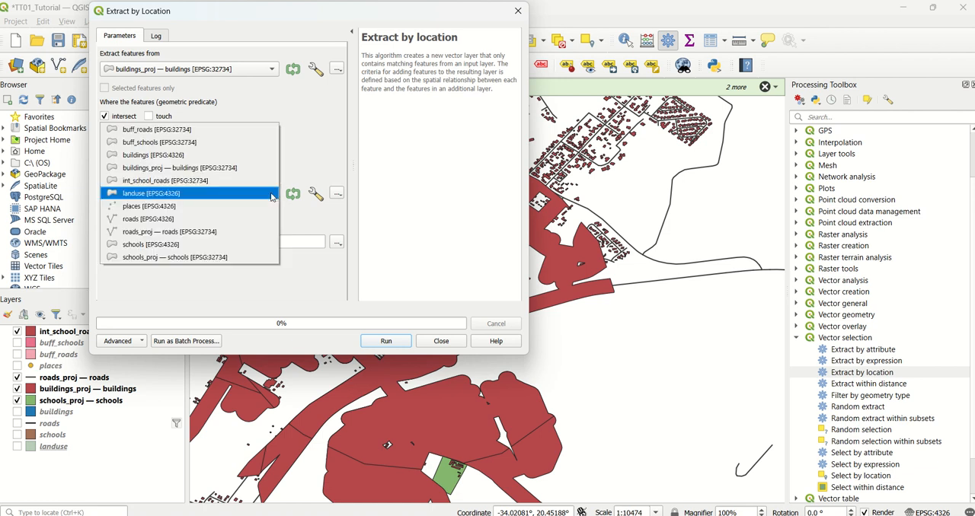
{"action": "left_click", "coordinate": [247, 183]}
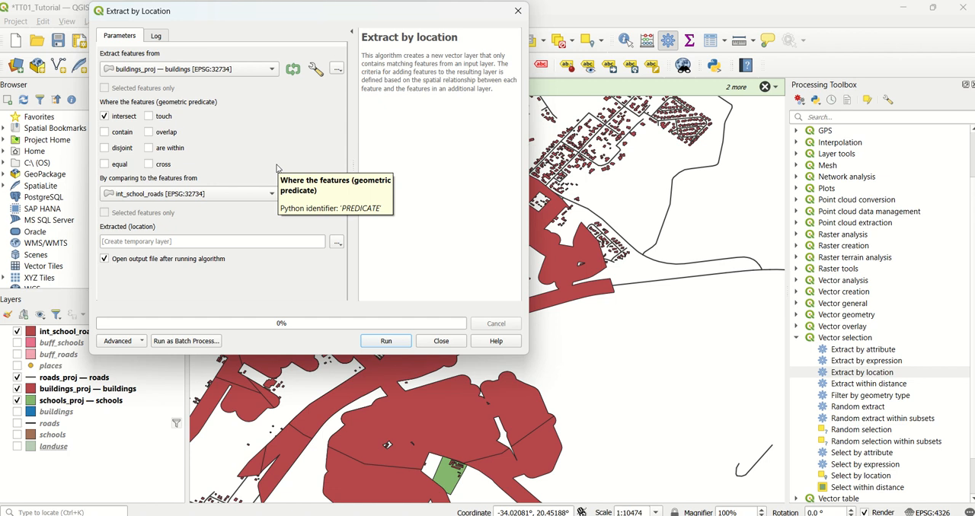
Set the extraction output to a layer named ideal_placed_buildings in the existing vec_analysis.gpkg GeoPackage.
{"action": "left_click", "coordinate": [337, 243]}
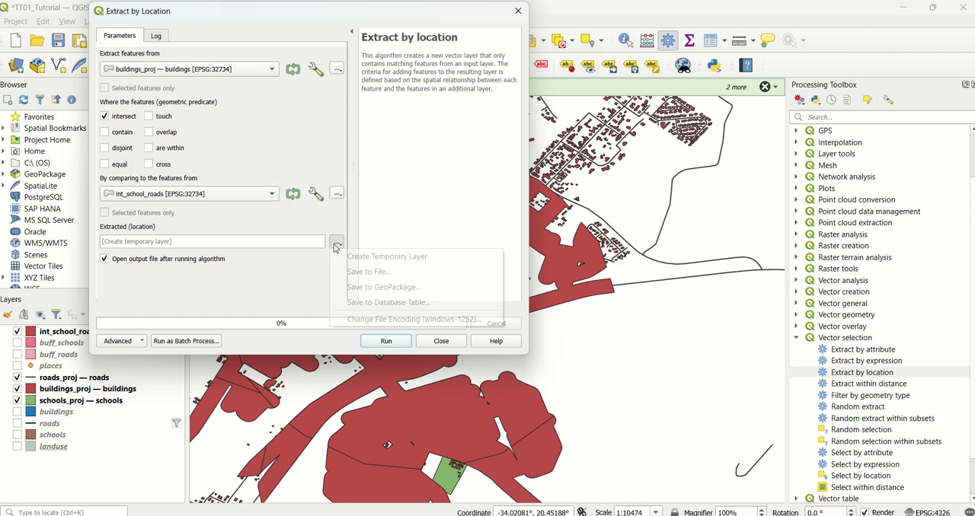
{"action": "left_click", "coordinate": [358, 287]}
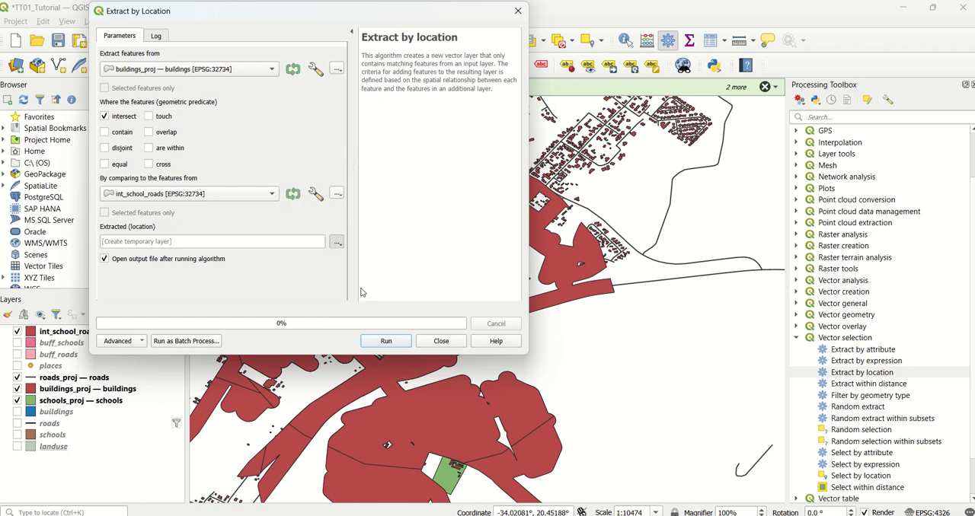
{"action": "scroll", "coordinate": [305, 210], "scroll_direction": "down", "scroll_amount": 5}
{"action": "left_click", "coordinate": [283, 228]}
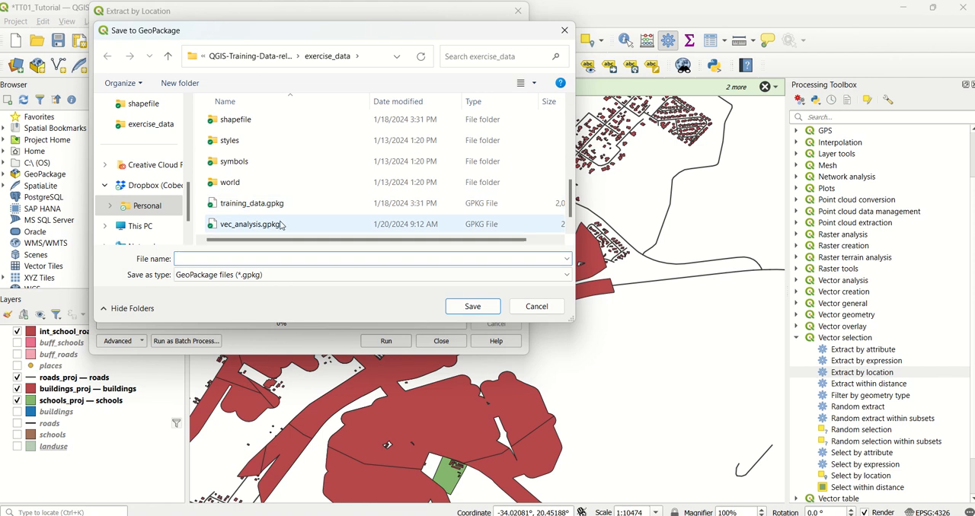
{"action": "left_click", "coordinate": [489, 307]}
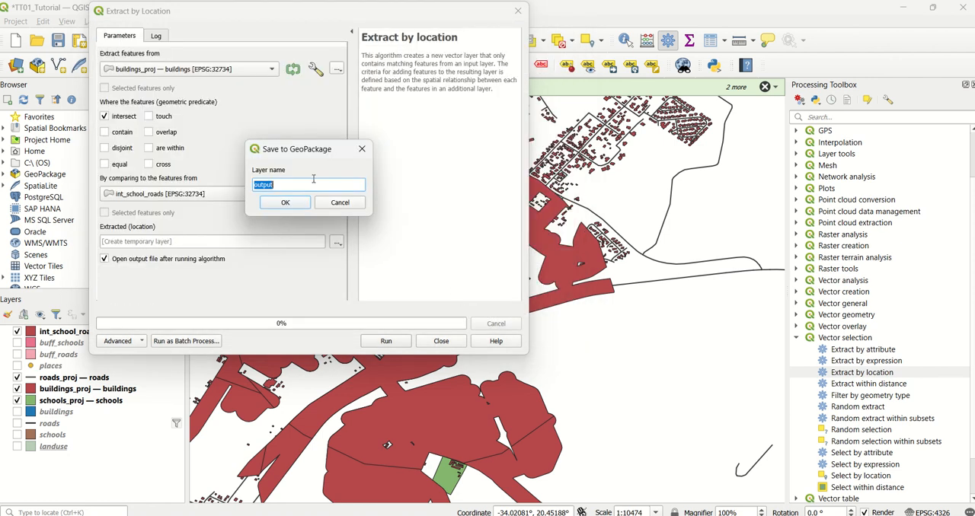
{"action": "type", "text": "ideal_placed_buildings"}
{"action": "left_click", "coordinate": [283, 204]}
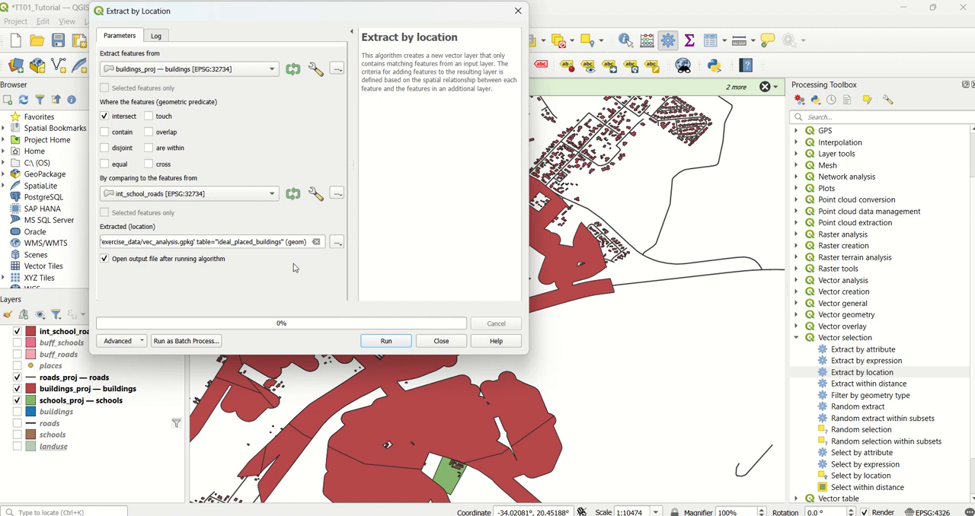
Run the Extract by location algorithm, close its dialog, and hide the buildings_proj layer.
{"action": "left_click", "coordinate": [393, 341]}
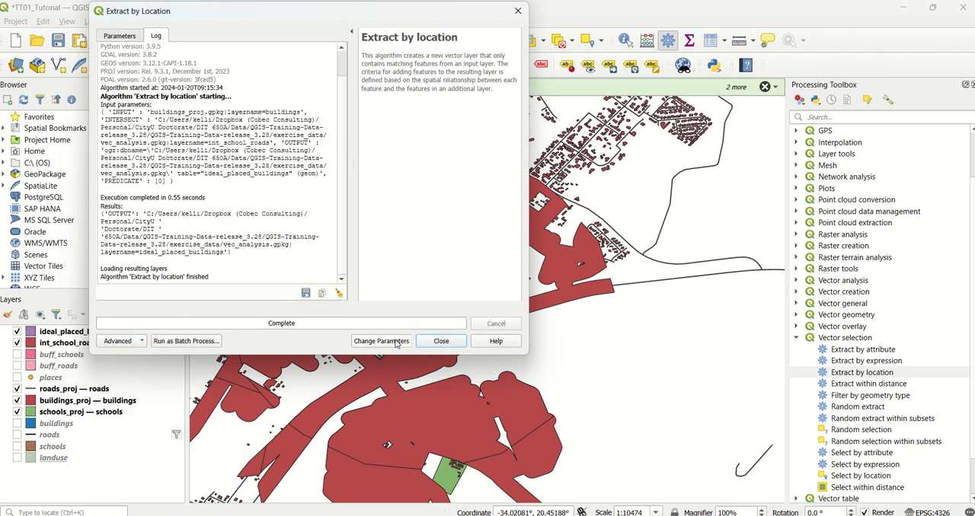
{"action": "left_click", "coordinate": [440, 342]}
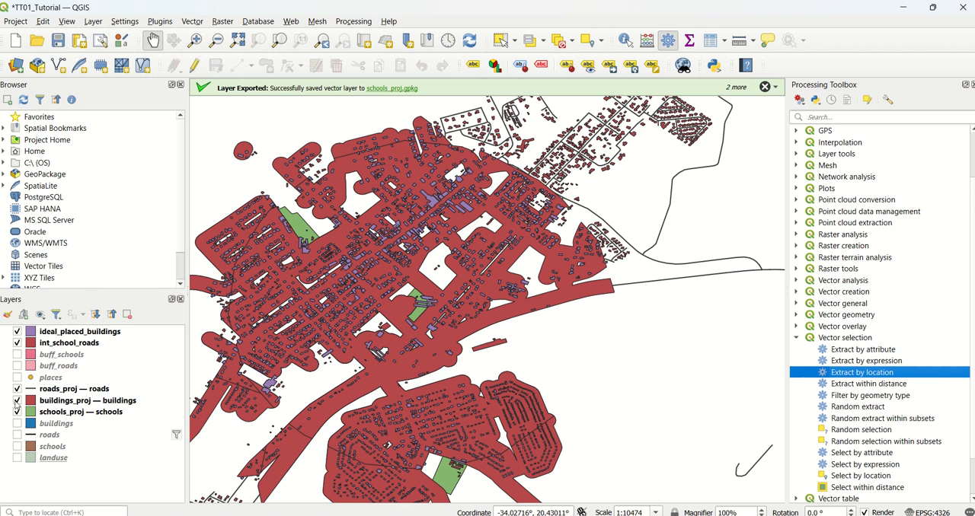
{"action": "left_click", "coordinate": [18, 401]}
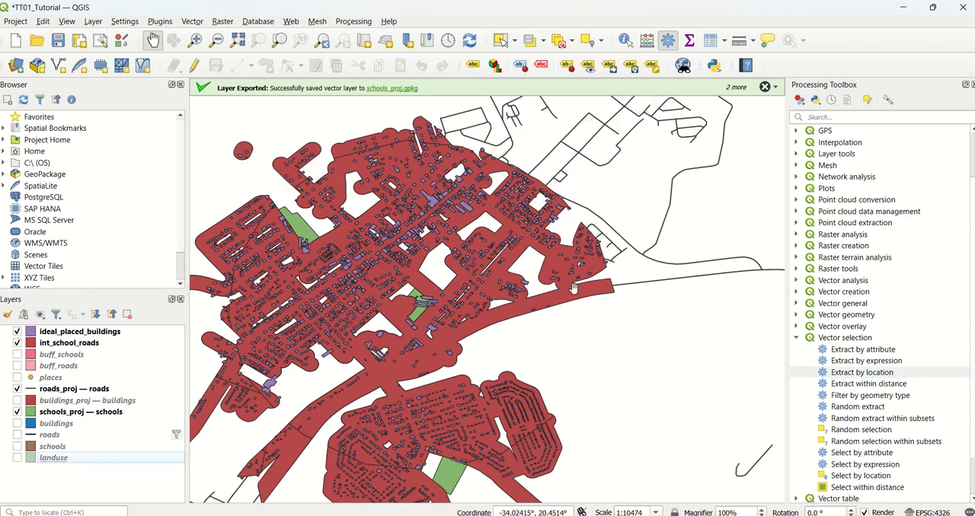
{"action": "left_click_drag", "start_coordinate": [626, 322], "coordinate": [692, 288]}
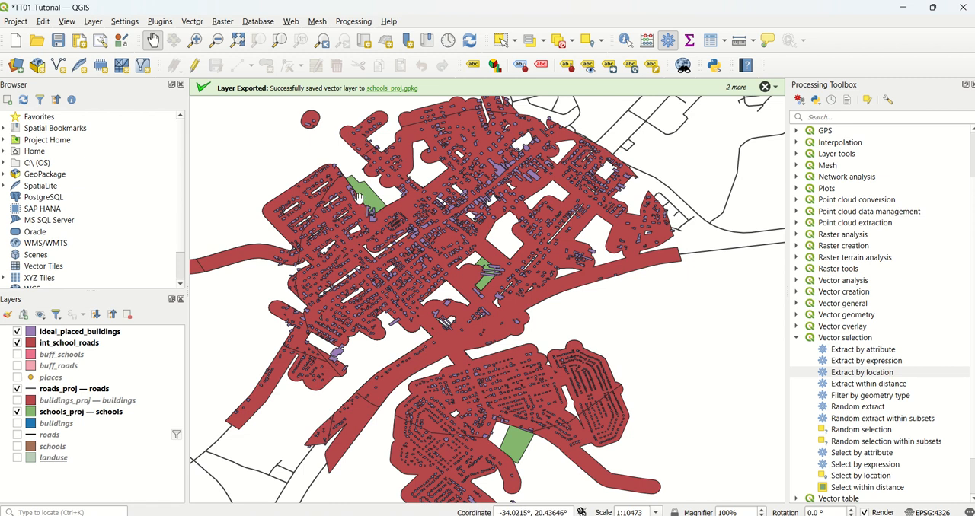
{"action": "mouse_move", "coordinate": [525, 6]}
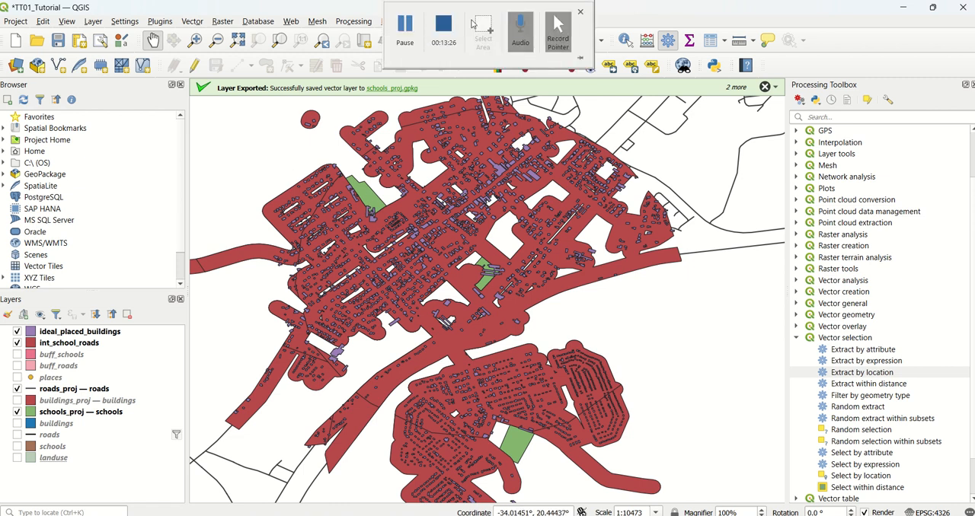